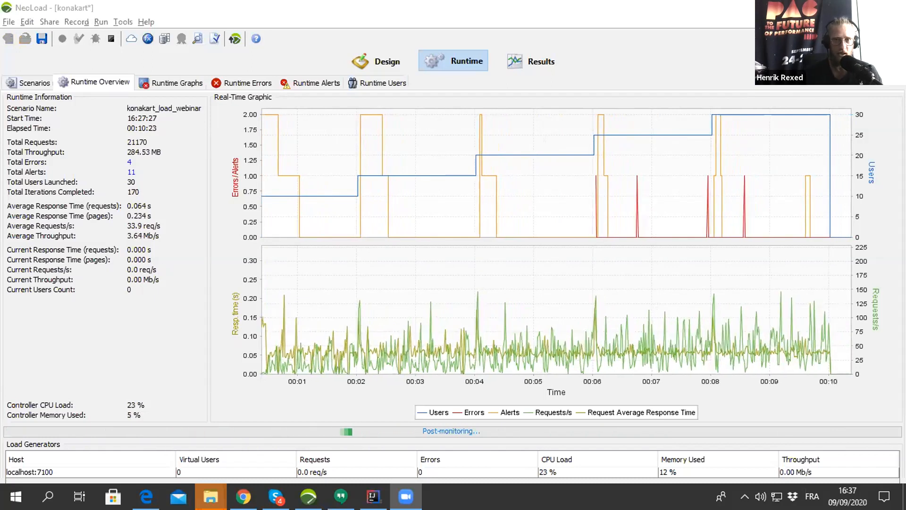
# - Review the Dynatrace server URL and API token fields in the konakart project preferences, and close the preferences
pyautogui.click(363, 61)
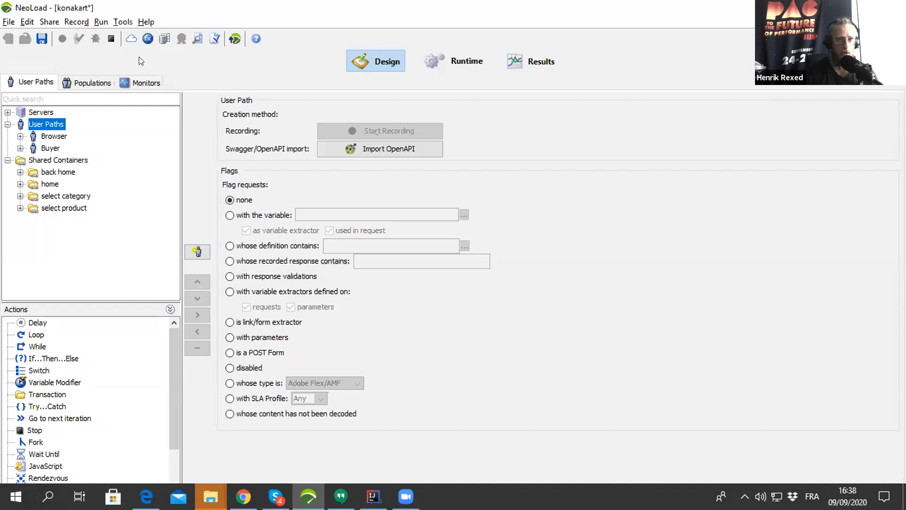
pyautogui.click(31, 21)
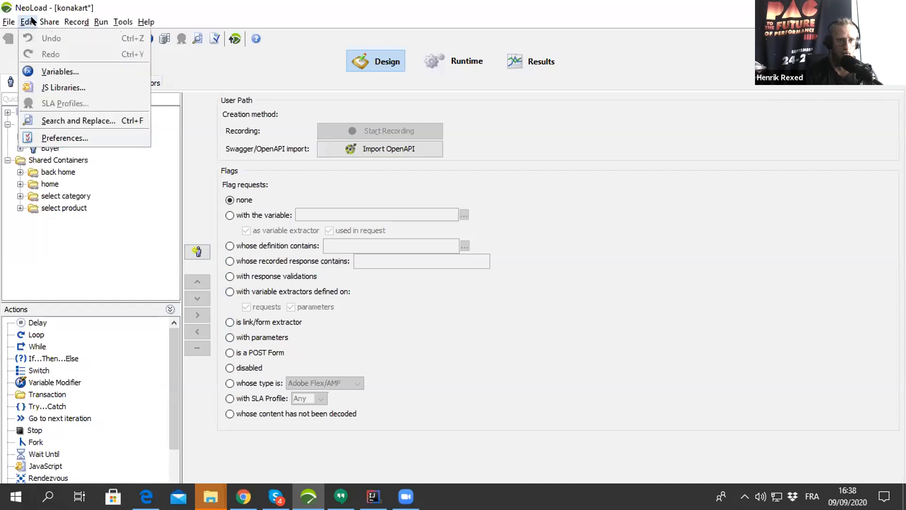
pyautogui.click(50, 139)
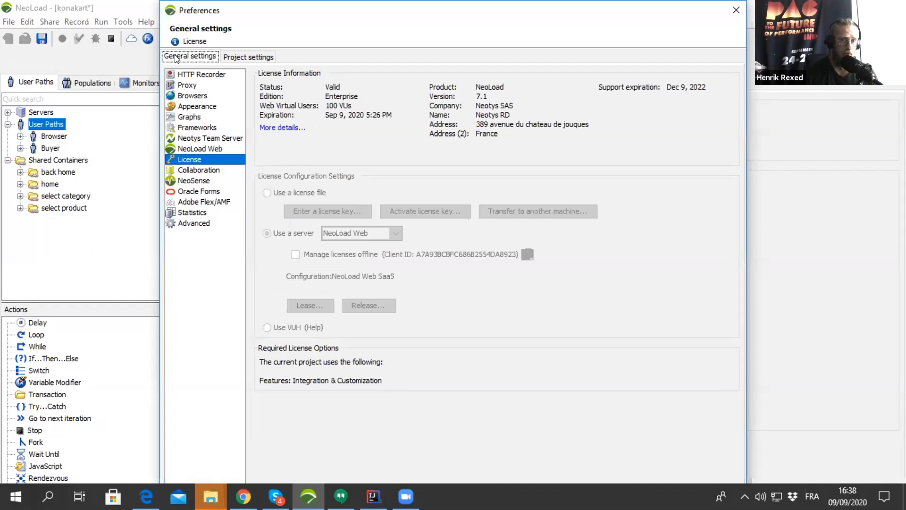
pyautogui.click(238, 57)
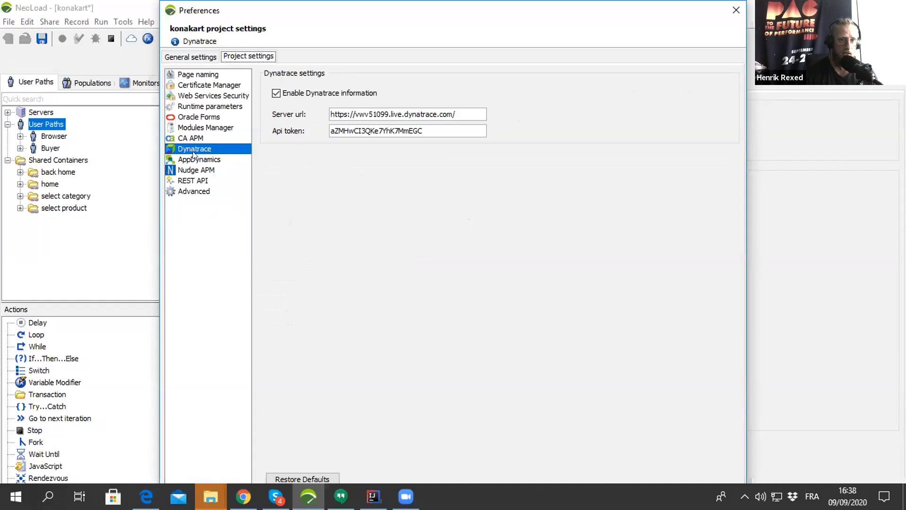
pyautogui.doubleClick(369, 114)
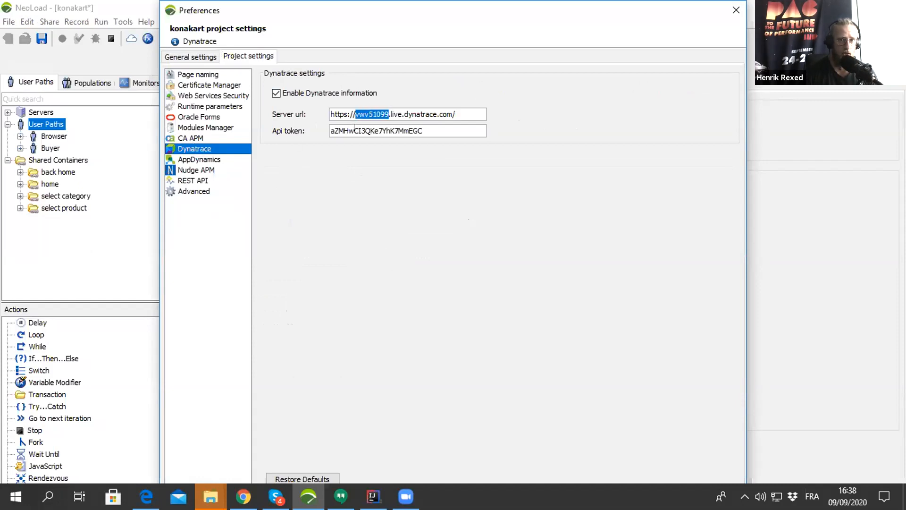
pyautogui.click(355, 129)
pyautogui.click(735, 12)
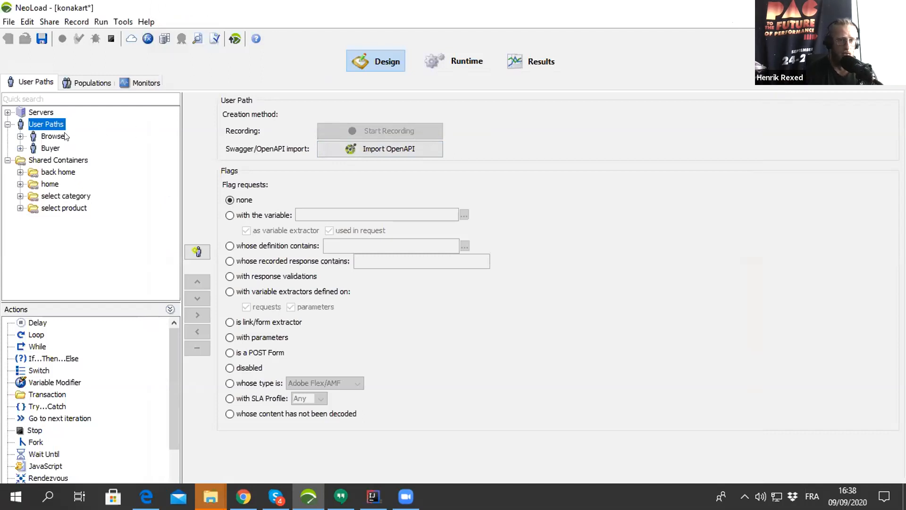
# - Expand the Browser user path and its Actions container to show the recorded transactions
pyautogui.click(21, 136)
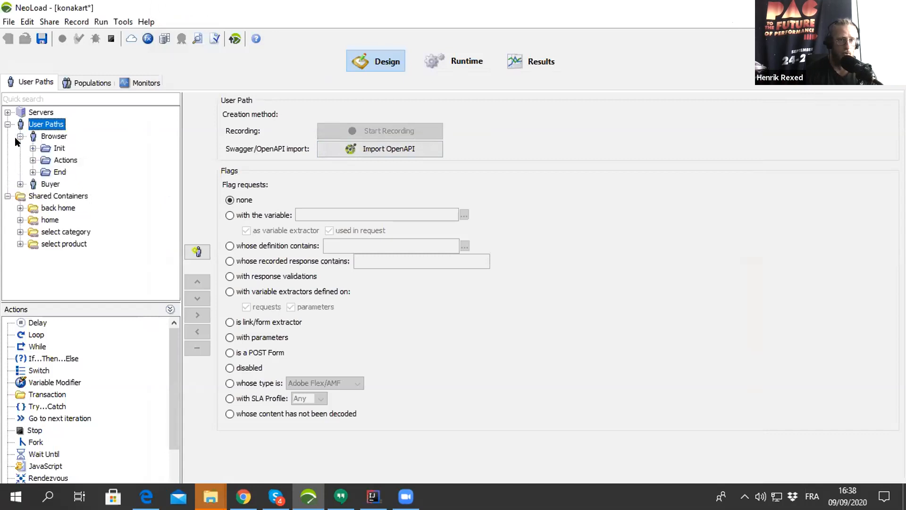
pyautogui.click(33, 160)
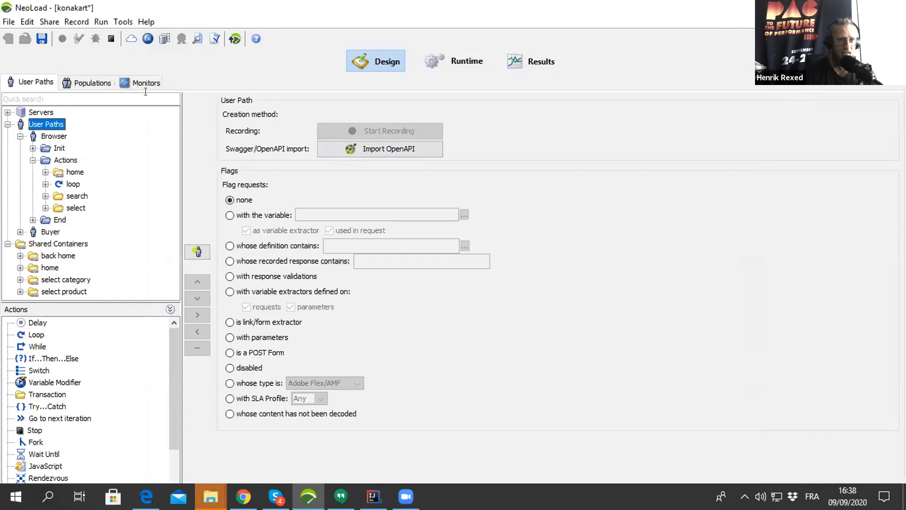
# - Review the Dynatrace tags in the APM parameters of the konakart_load_webinar scenario's advanced settings, and close them
pyautogui.click(447, 60)
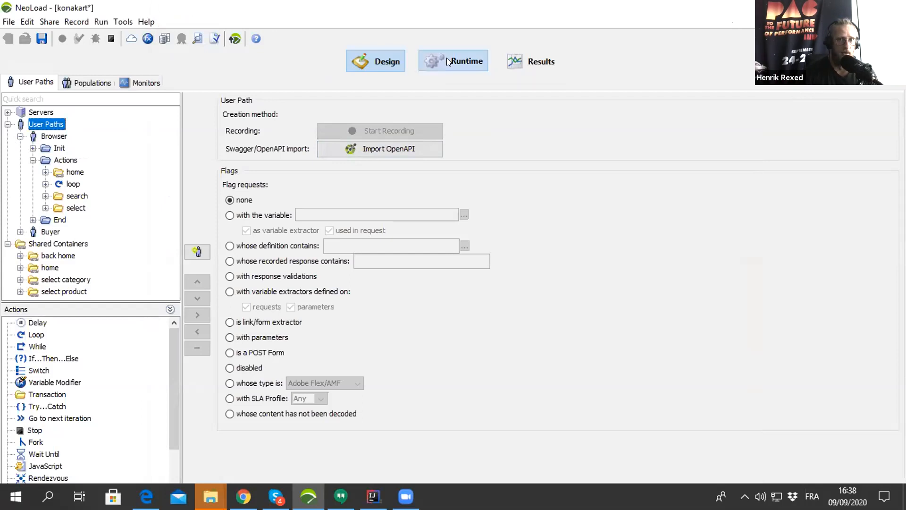
pyautogui.click(28, 82)
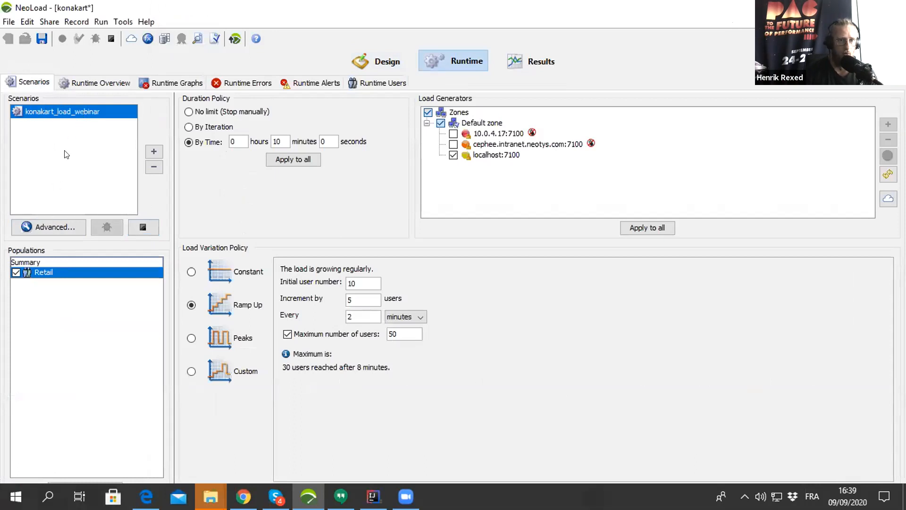
pyautogui.click(42, 227)
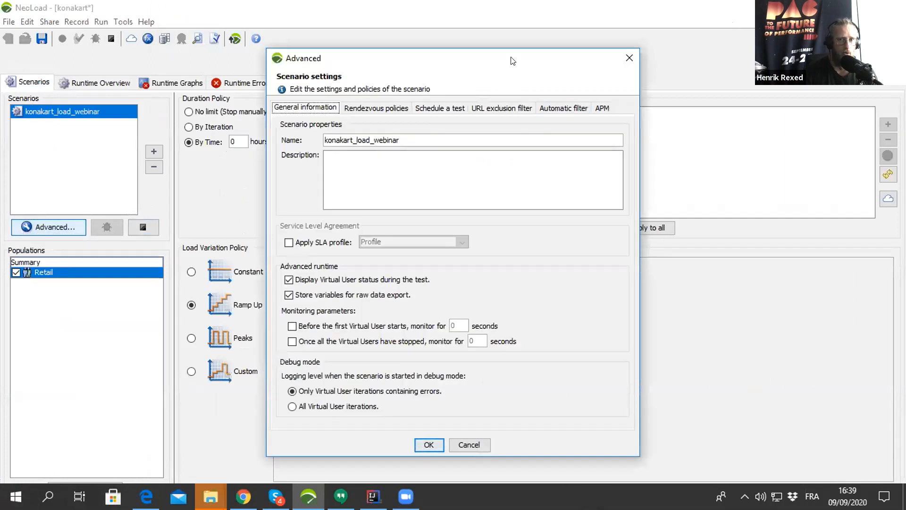
pyautogui.moveTo(513, 61); pyautogui.dragTo(375, 38)
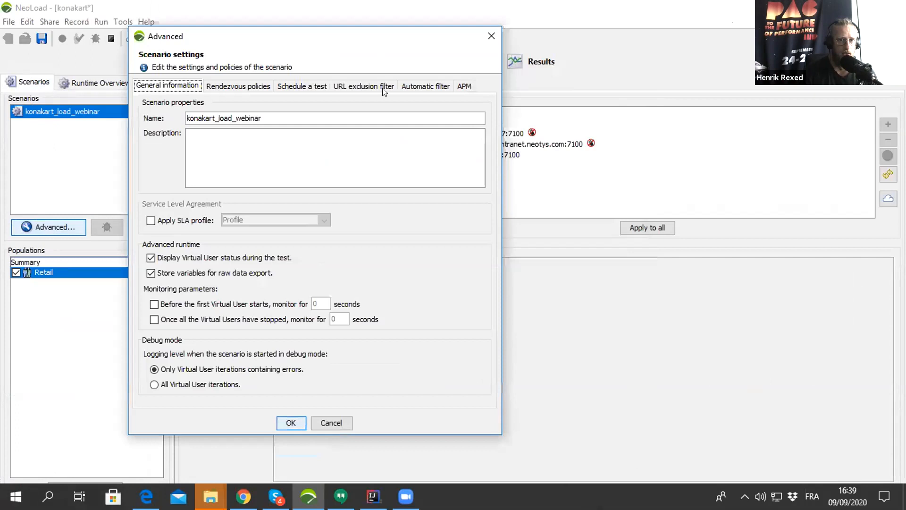
pyautogui.click(463, 86)
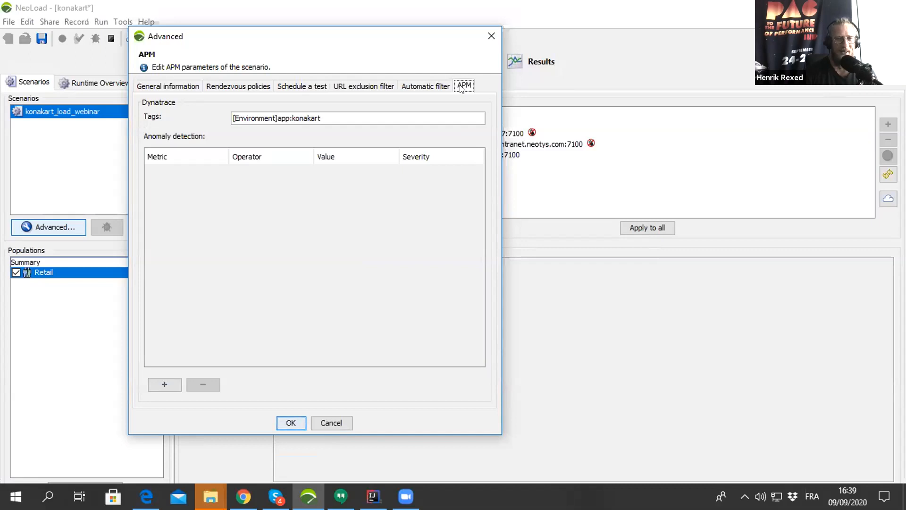
pyautogui.tripleClick(323, 118)
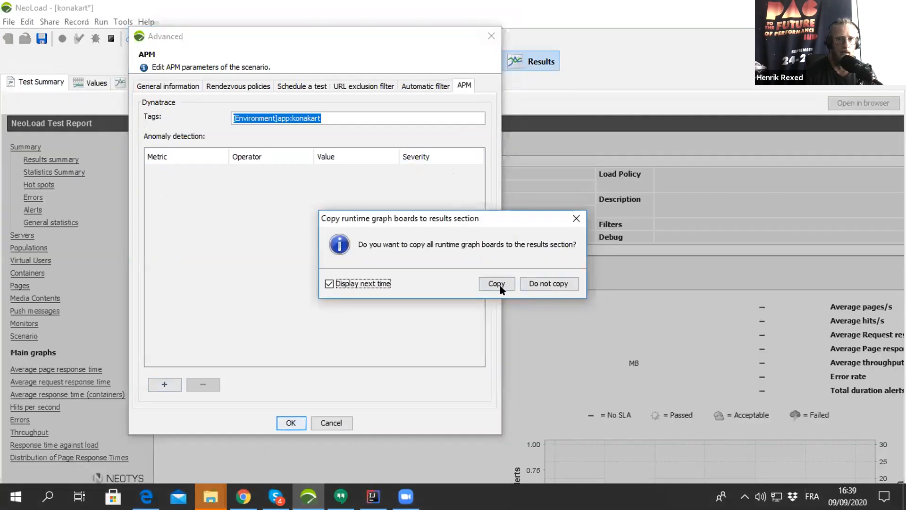
pyautogui.click(494, 281)
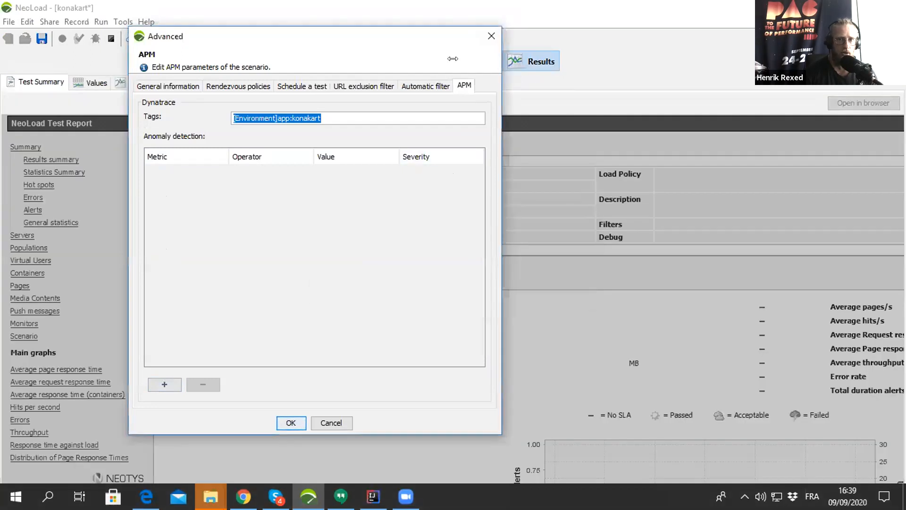
pyautogui.click(491, 36)
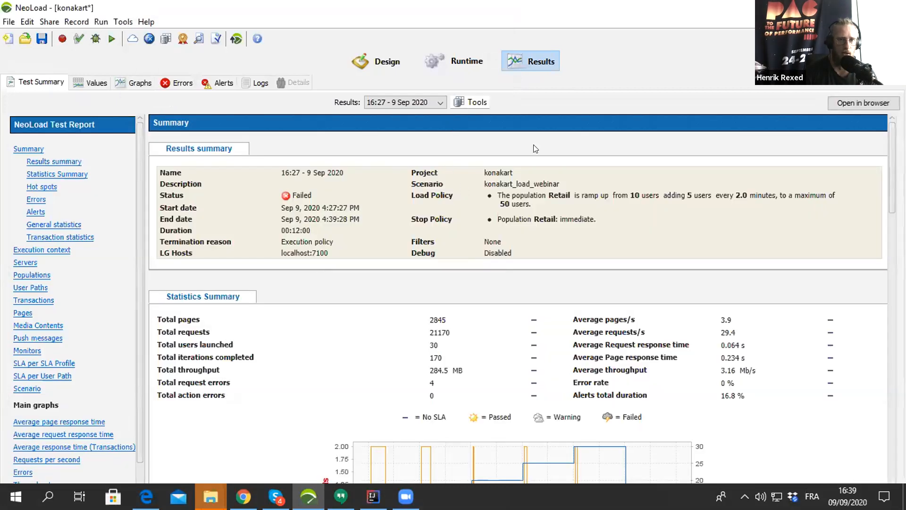
# - Open the counter configuration of the Dynatrace monitor under the Controller-Host monitored machine
pyautogui.click(462, 62)
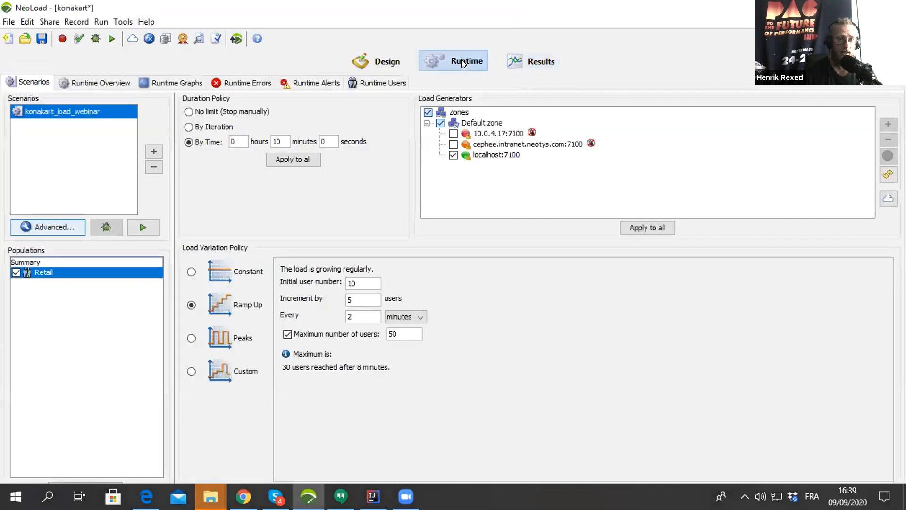
pyautogui.click(382, 59)
pyautogui.click(144, 81)
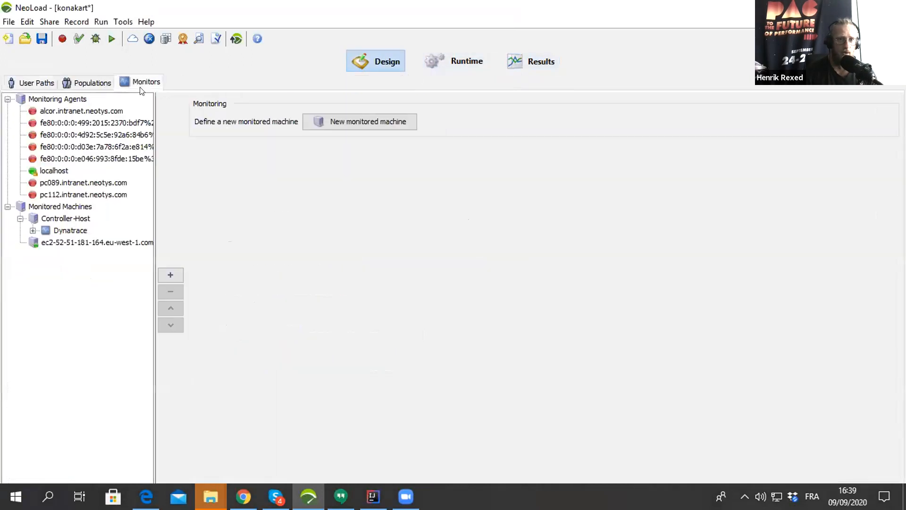
pyautogui.click(59, 232)
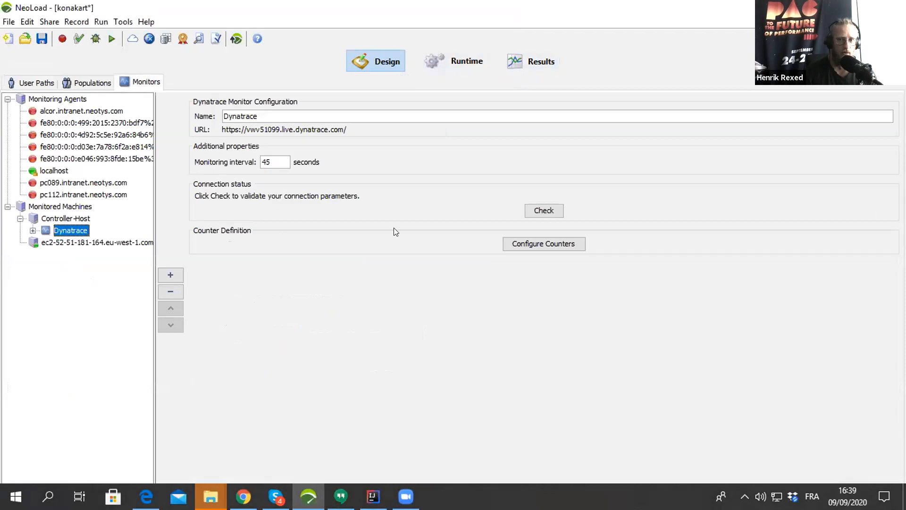
pyautogui.click(521, 247)
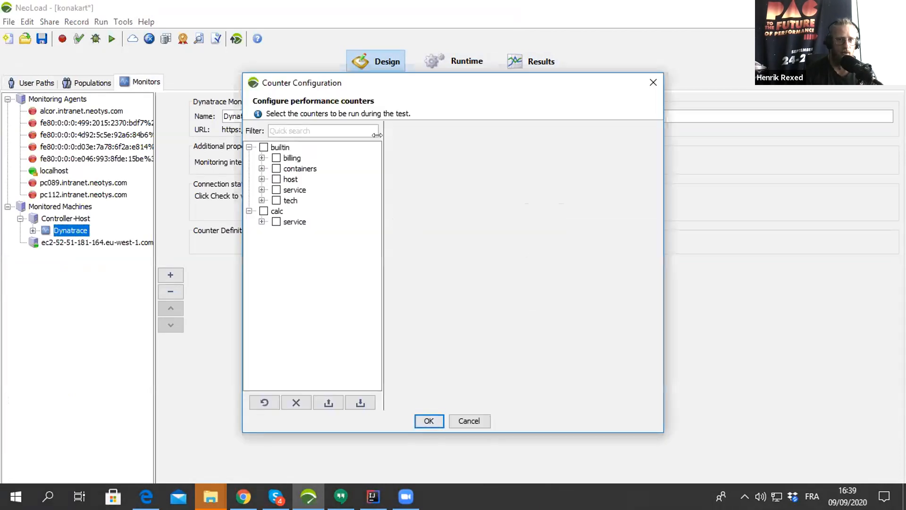
# - Examine the available Dynatrace counters in the calc service group and the builtin tech, service and host groups
pyautogui.moveTo(395, 82); pyautogui.dragTo(303, 53)
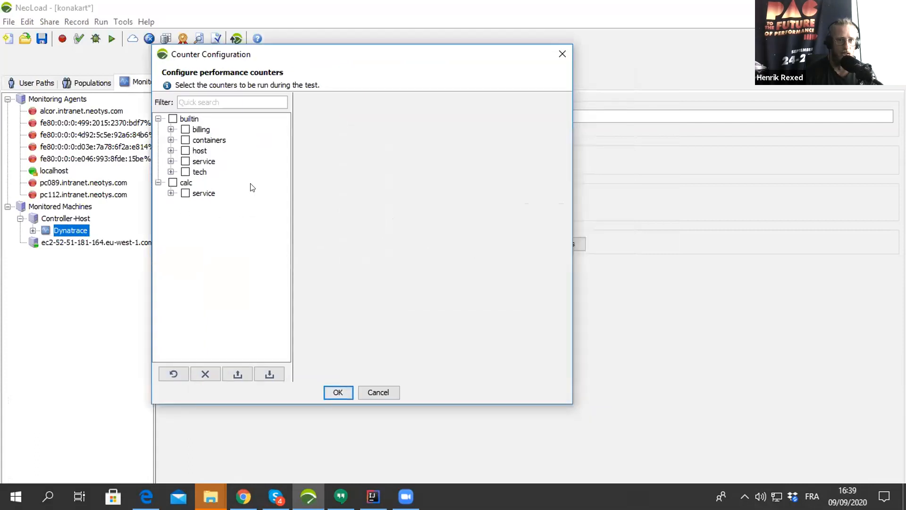
pyautogui.click(187, 183)
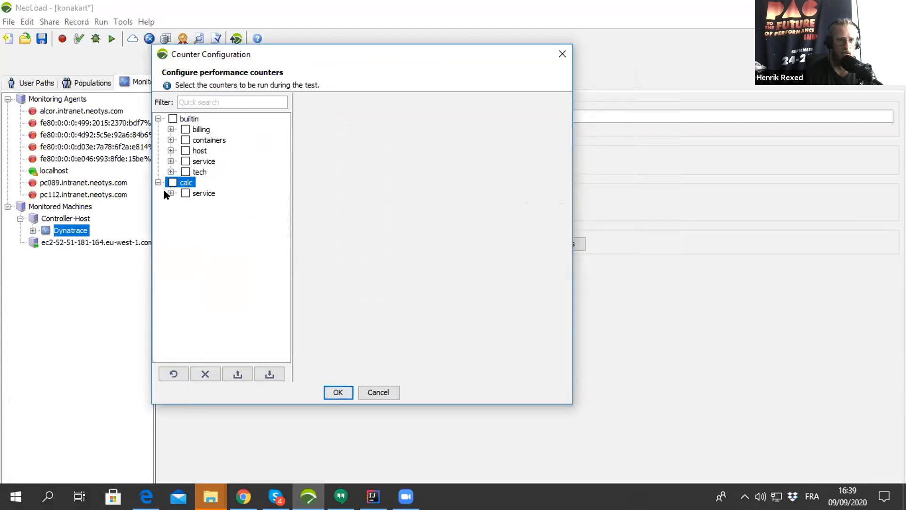
pyautogui.click(171, 193)
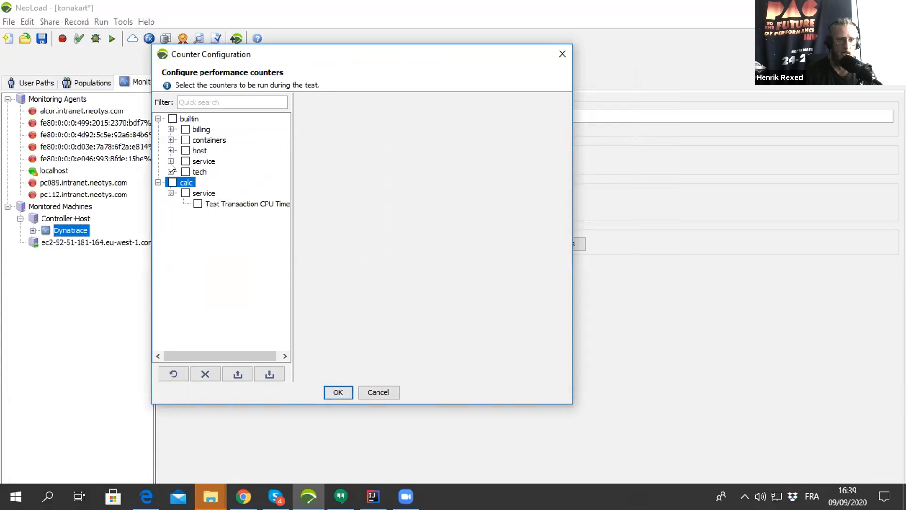
pyautogui.click(171, 171)
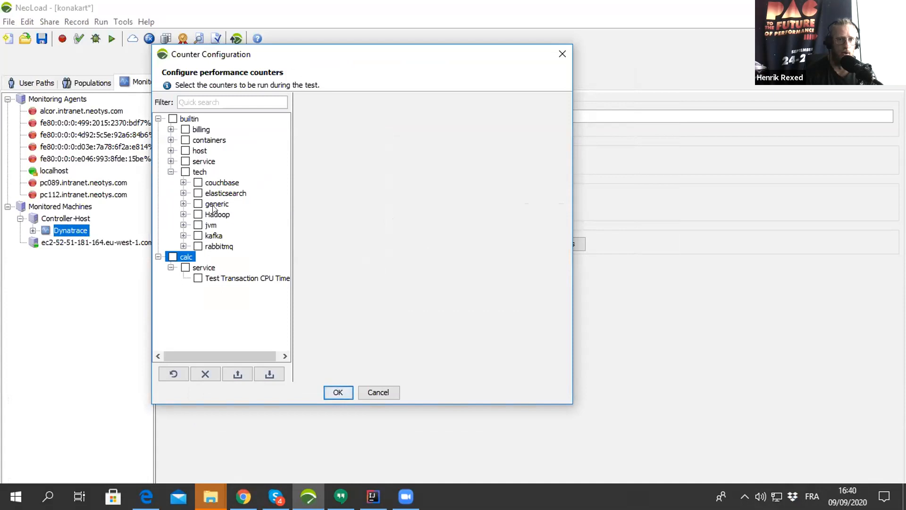
pyautogui.click(171, 161)
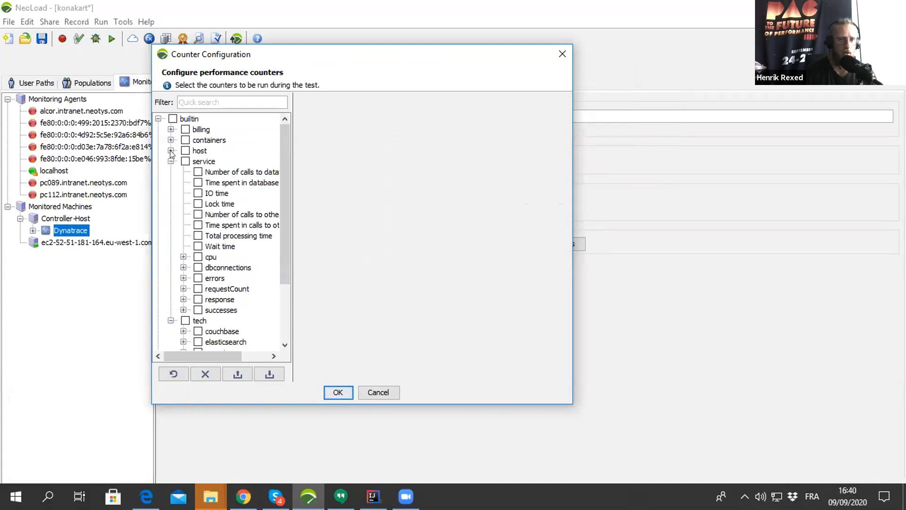
pyautogui.click(171, 151)
pyautogui.scroll(-6, 184, 154)
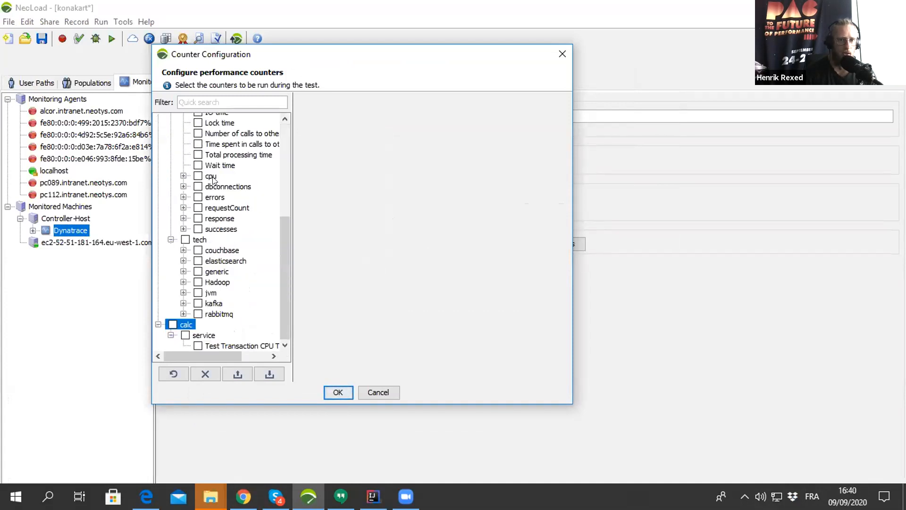
pyautogui.scroll(5, 214, 180)
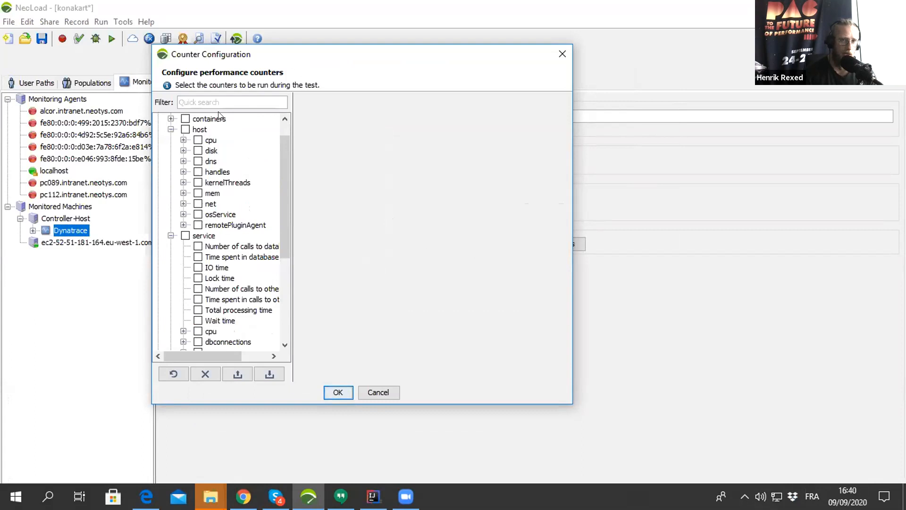
pyautogui.moveTo(241, 56); pyautogui.dragTo(258, 56)
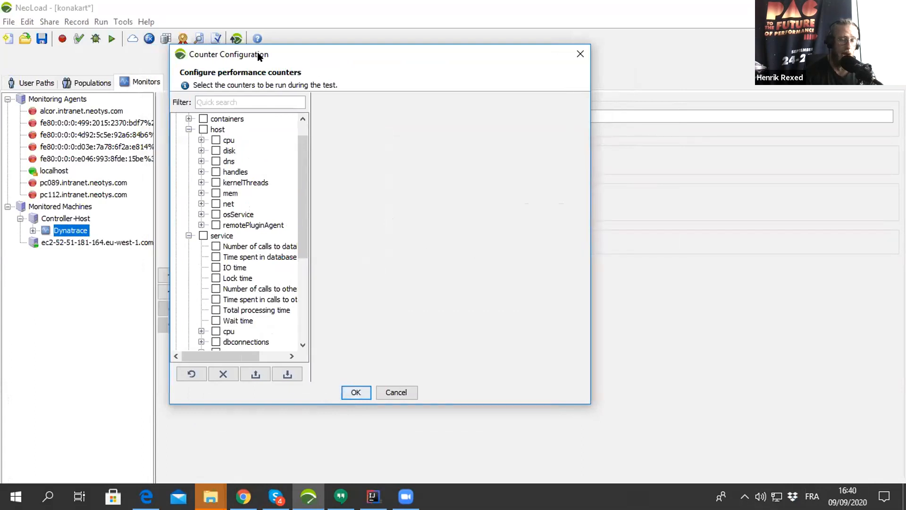
pyautogui.moveTo(259, 55); pyautogui.dragTo(270, 53)
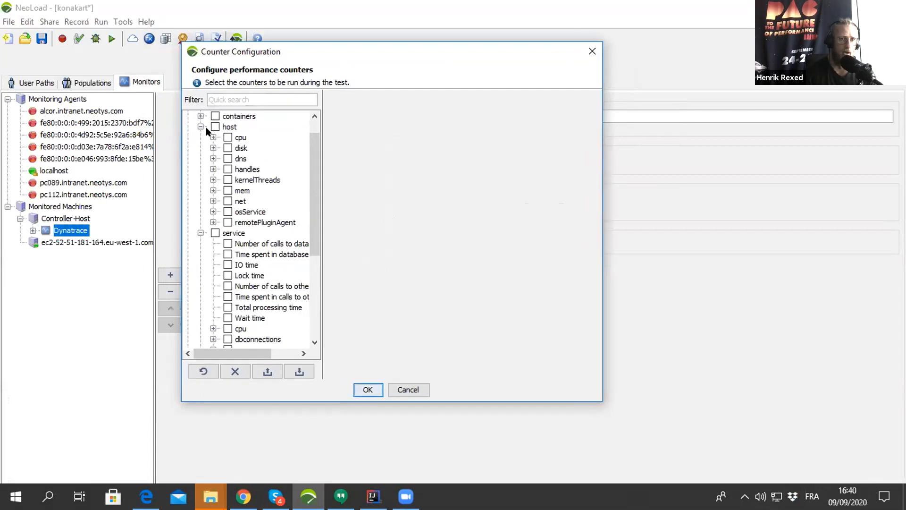
# - Enable the host cpu and mem counters for the Dynatrace monitor and apply the counter configuration
pyautogui.click(228, 137)
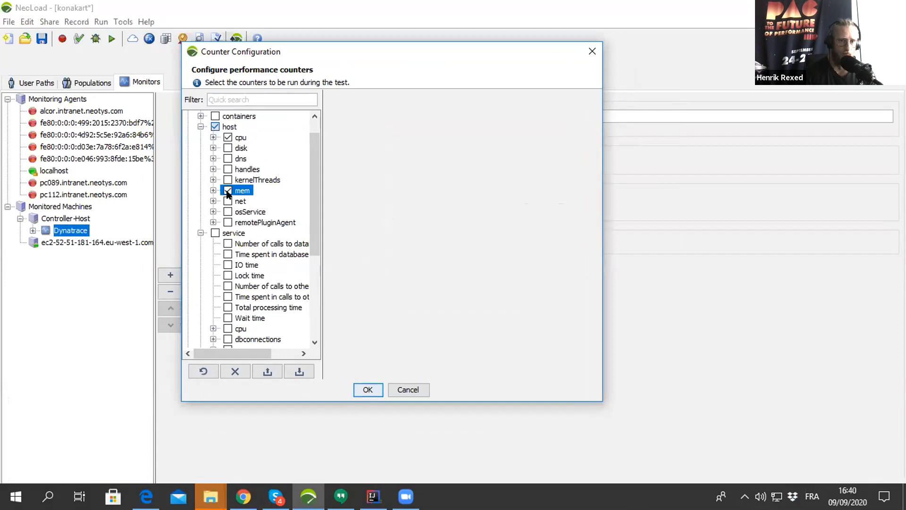
pyautogui.scroll(-3, 232, 208)
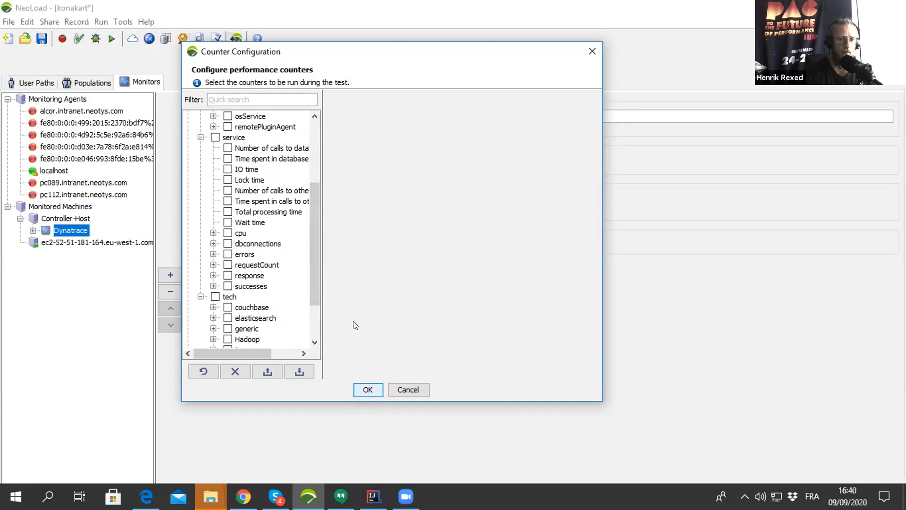
pyautogui.click(359, 389)
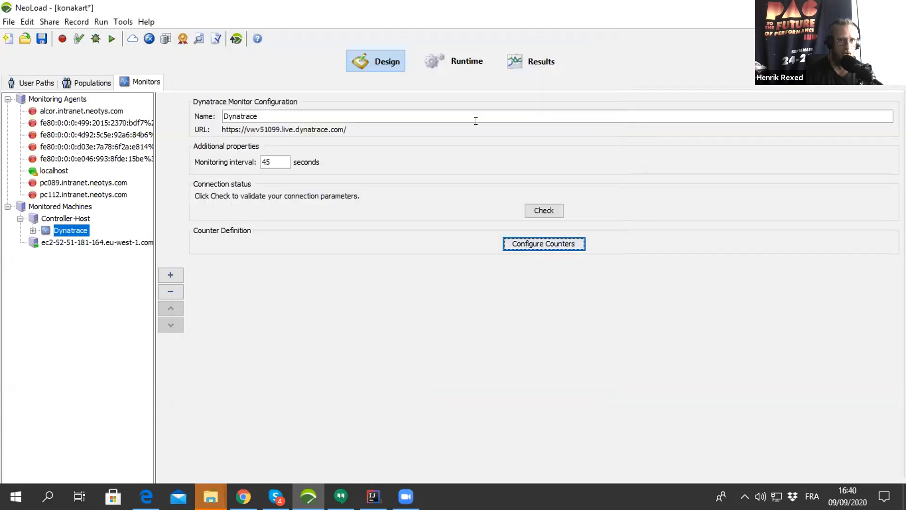
# - Look at the scenario's runtime setup and its runtime graphs
pyautogui.click(461, 67)
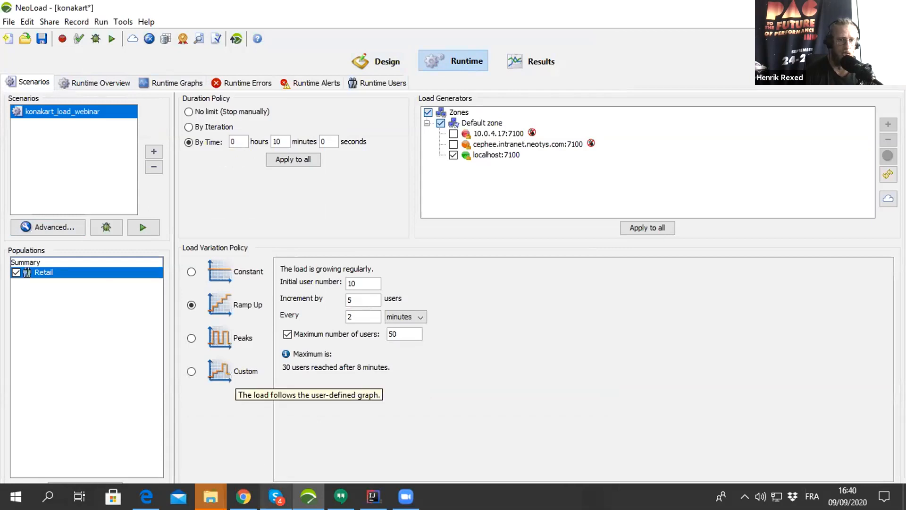
pyautogui.moveTo(243, 496)
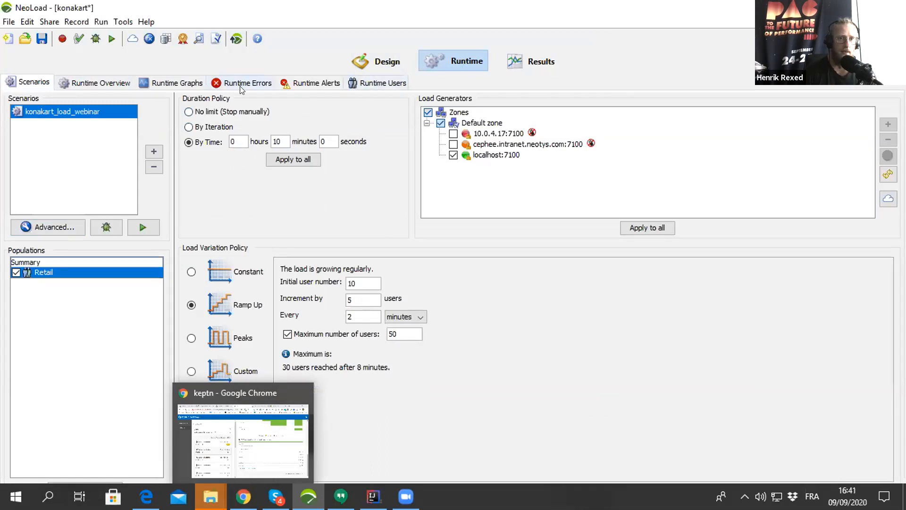
pyautogui.click(163, 84)
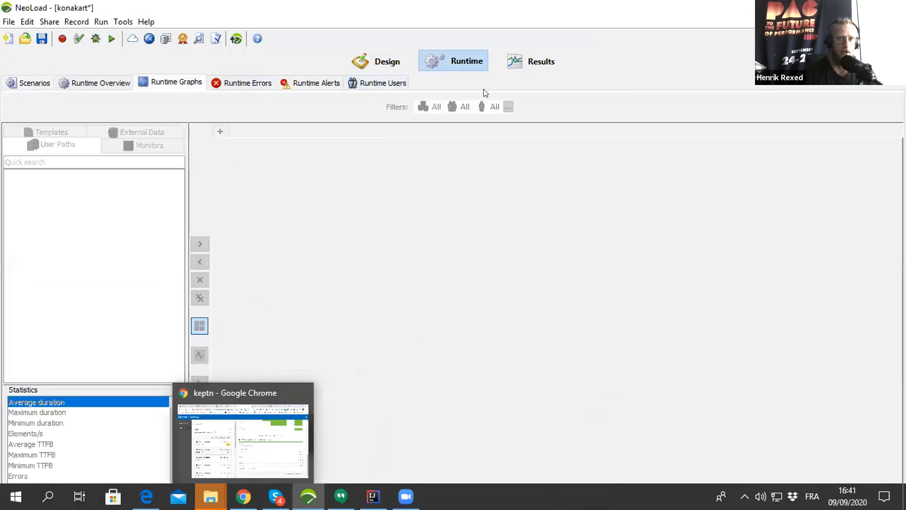
# - Check the NeoLoad test results summary, switch to NeoLoad Web in the browser, and open the konakart result 16:27 - 9 Sep 2020
pyautogui.click(532, 62)
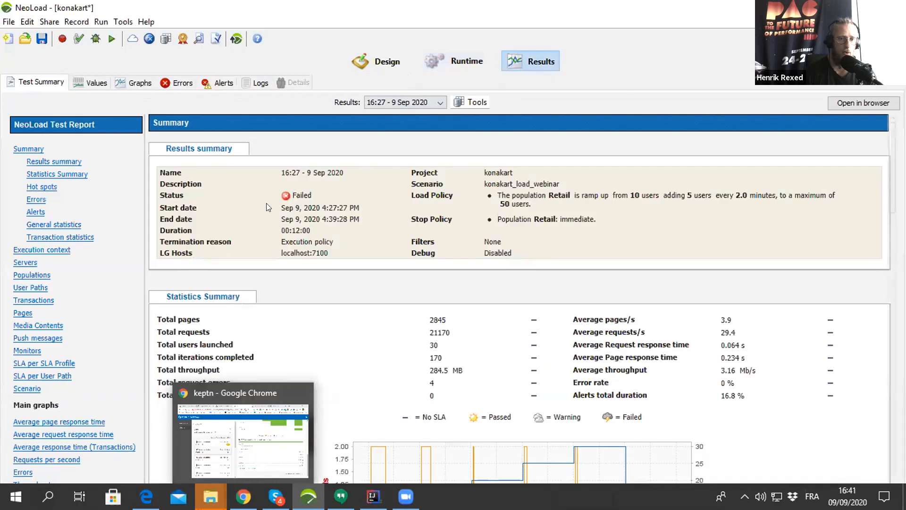
pyautogui.click(243, 439)
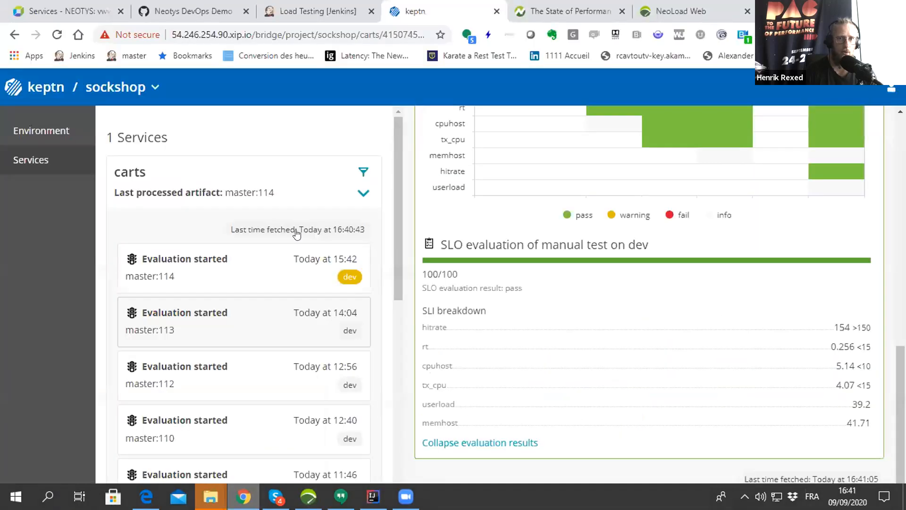
pyautogui.click(711, 13)
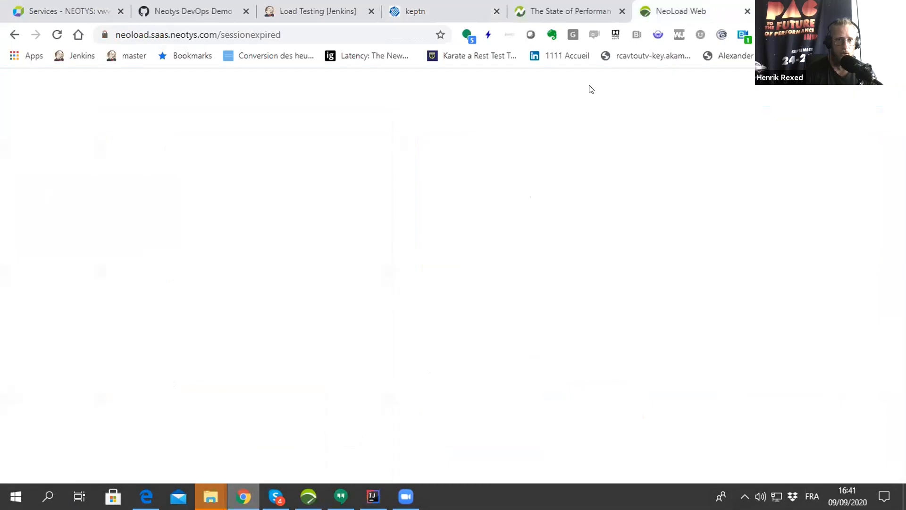
pyautogui.click(549, 315)
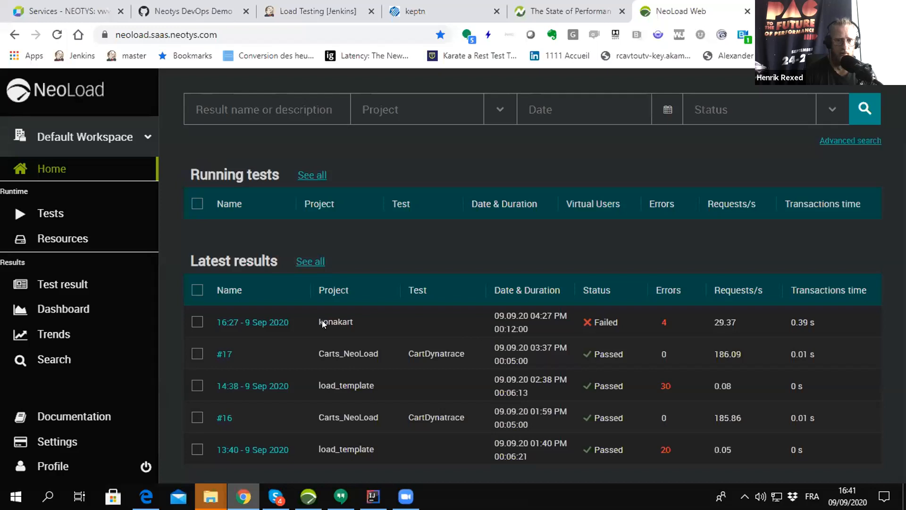
pyautogui.doubleClick(322, 322)
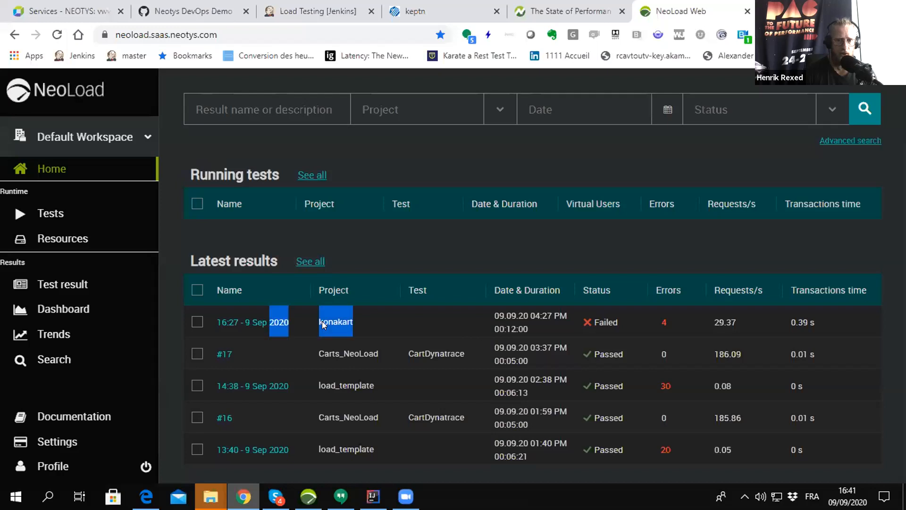
pyautogui.click(250, 323)
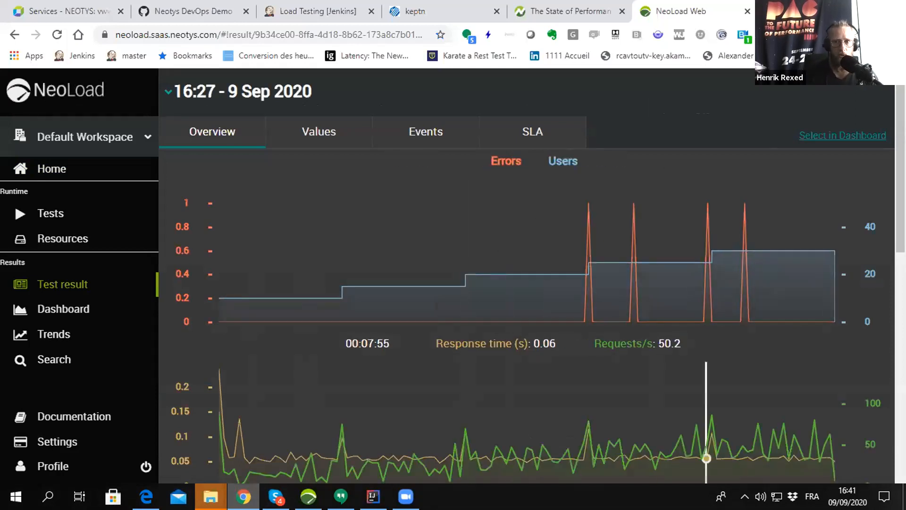
# - Select the konakart result in a dashboard and switch its data sources to Monitors
pyautogui.click(838, 136)
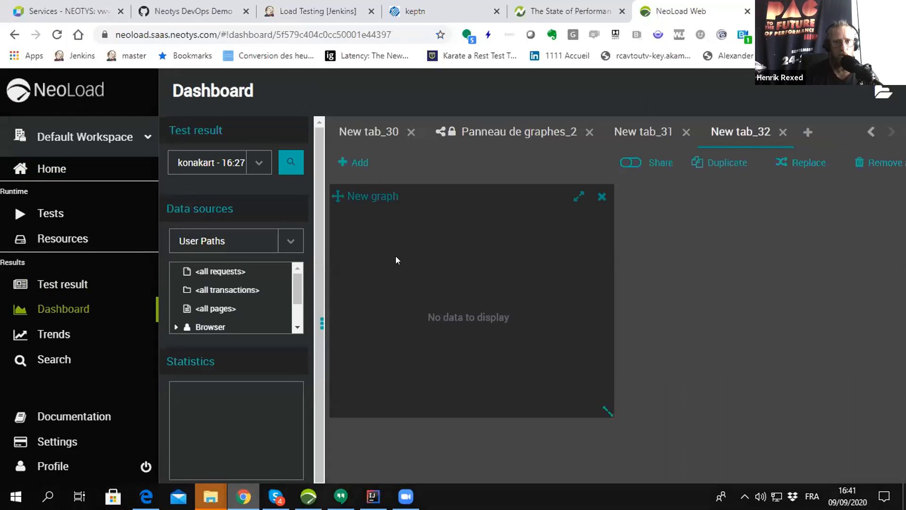
pyautogui.scroll(-3, 229, 316)
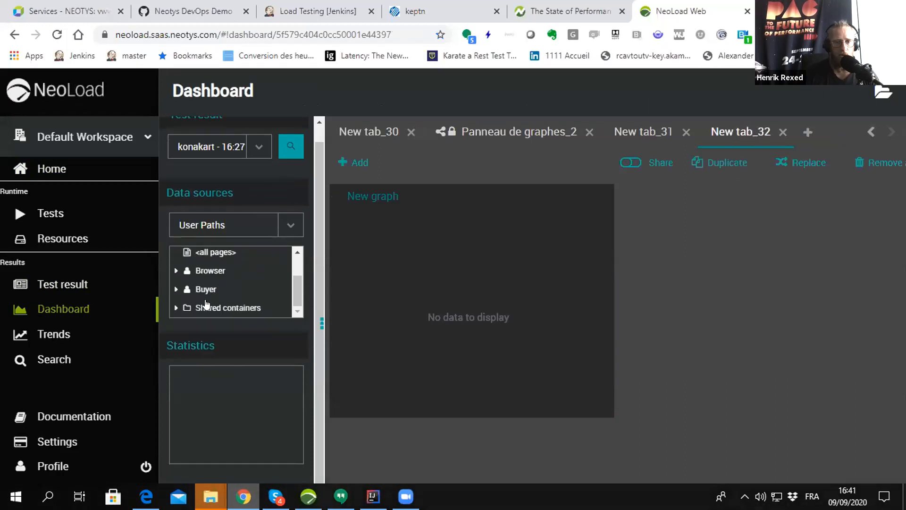
pyautogui.click(293, 230)
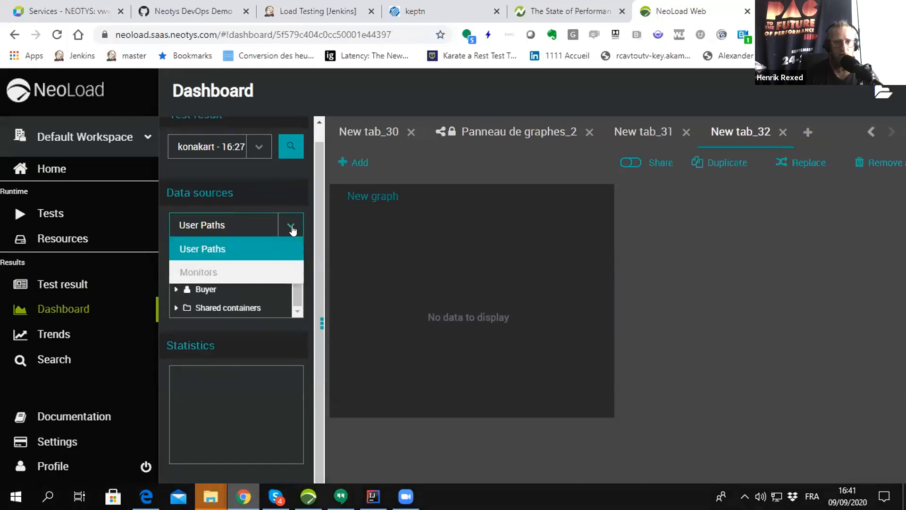
pyautogui.click(255, 267)
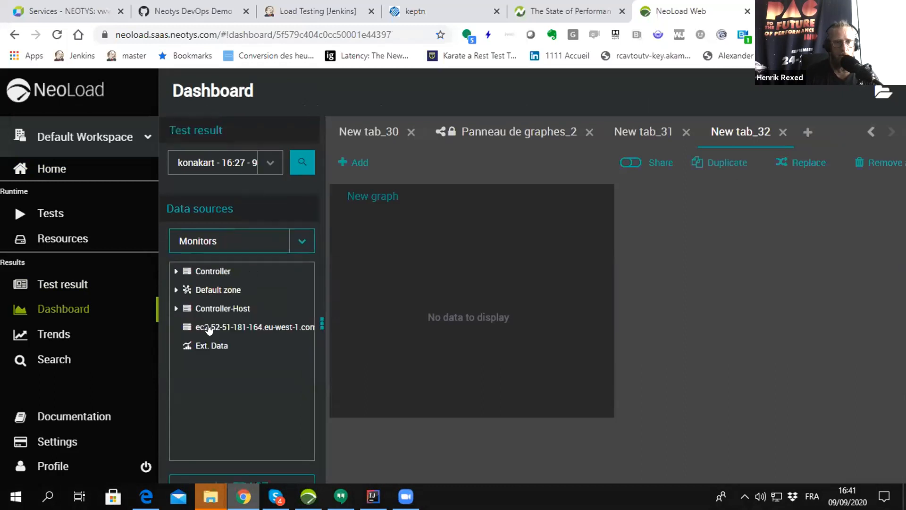
# - Examine the Dynatrace monitors under Controller-Host, including the builtin tech group of Postgres
pyautogui.click(176, 310)
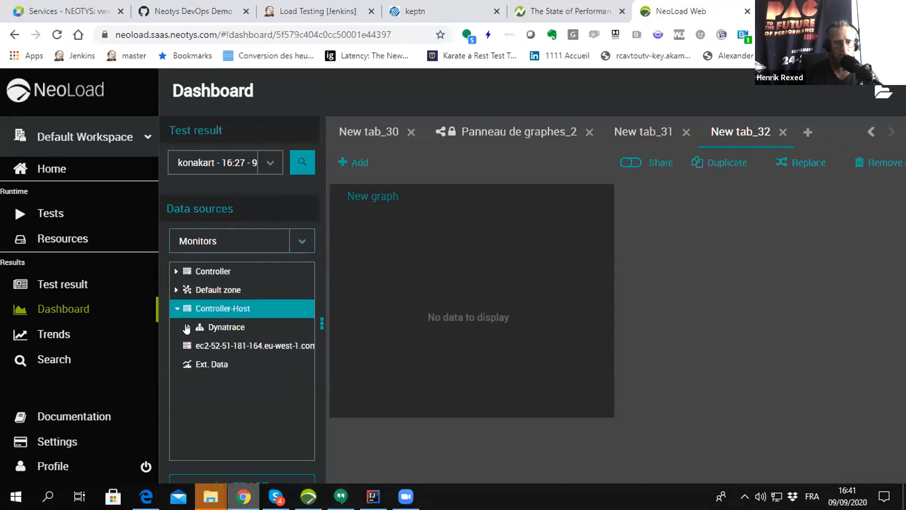
pyautogui.click(189, 327)
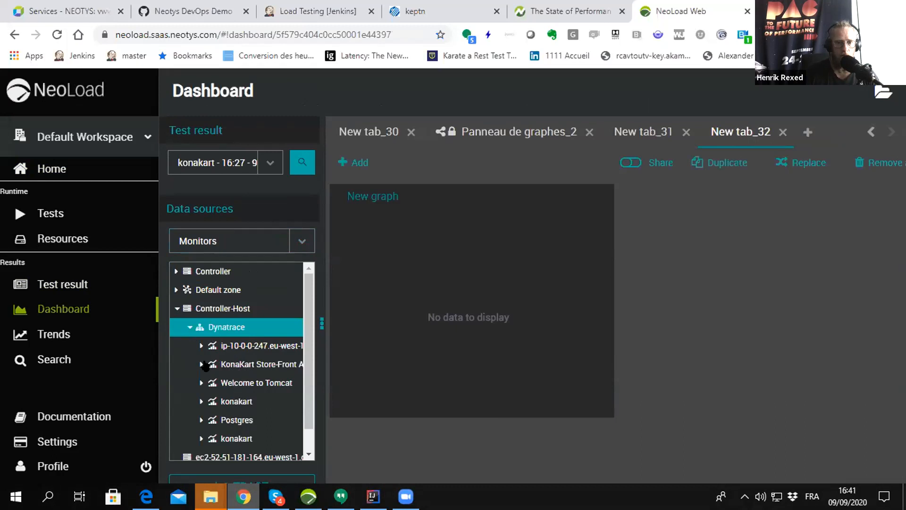
pyautogui.click(227, 386)
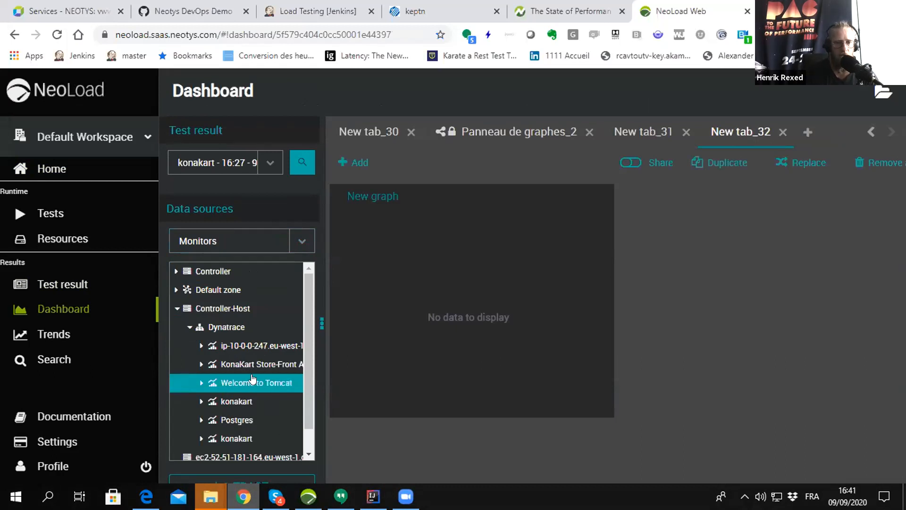
pyautogui.click(233, 415)
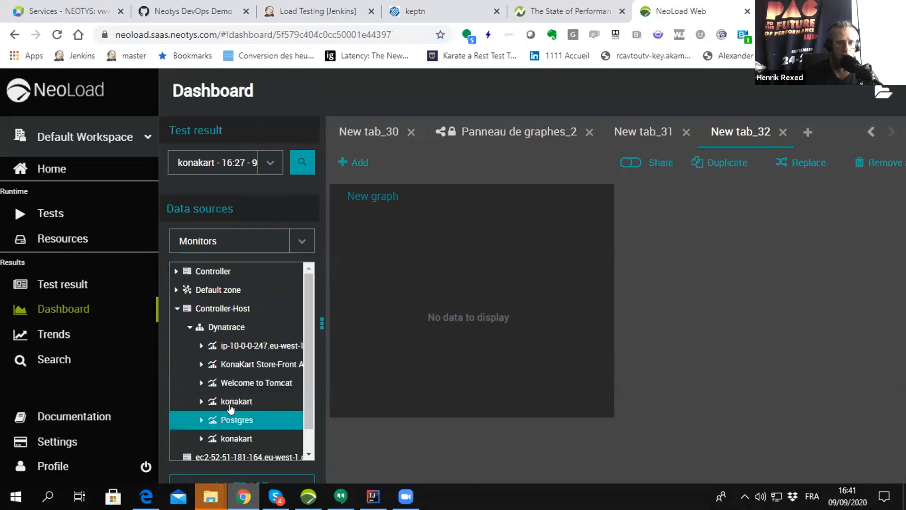
pyautogui.scroll(-1, 231, 408)
pyautogui.click(200, 397)
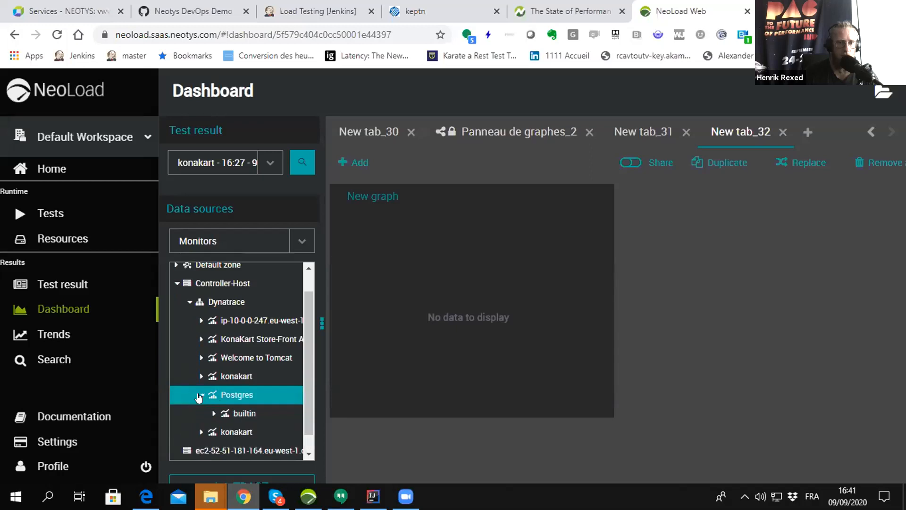
pyautogui.click(210, 414)
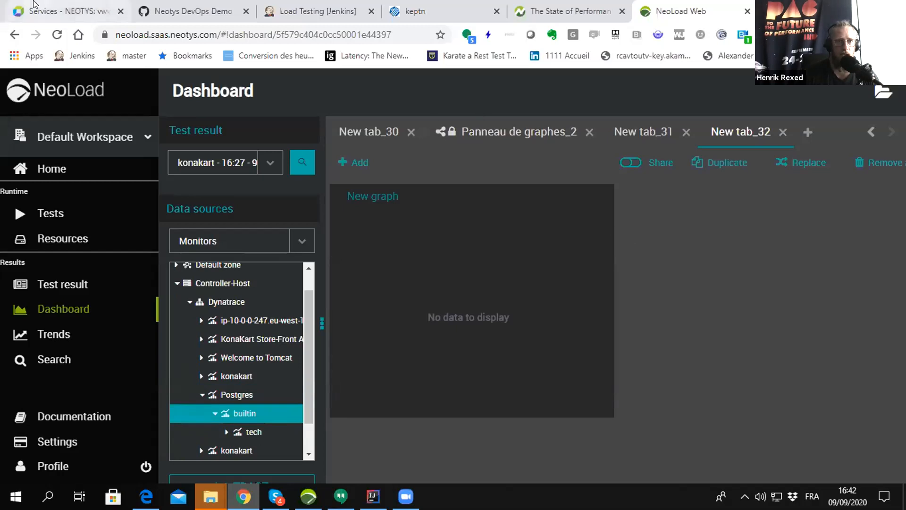
# - Switch to Dynatrace and limit the services list to the last 1 hour and the [Environment]app:All tag
pyautogui.click(37, 16)
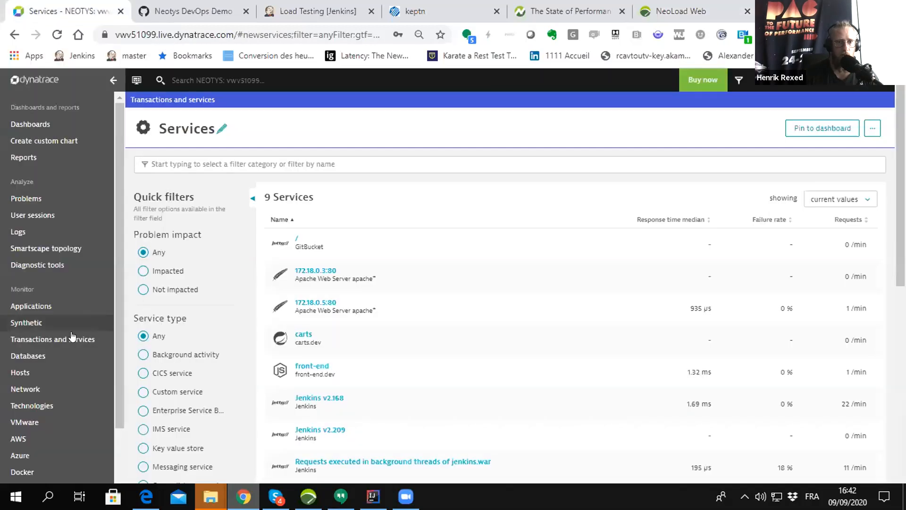
pyautogui.click(816, 86)
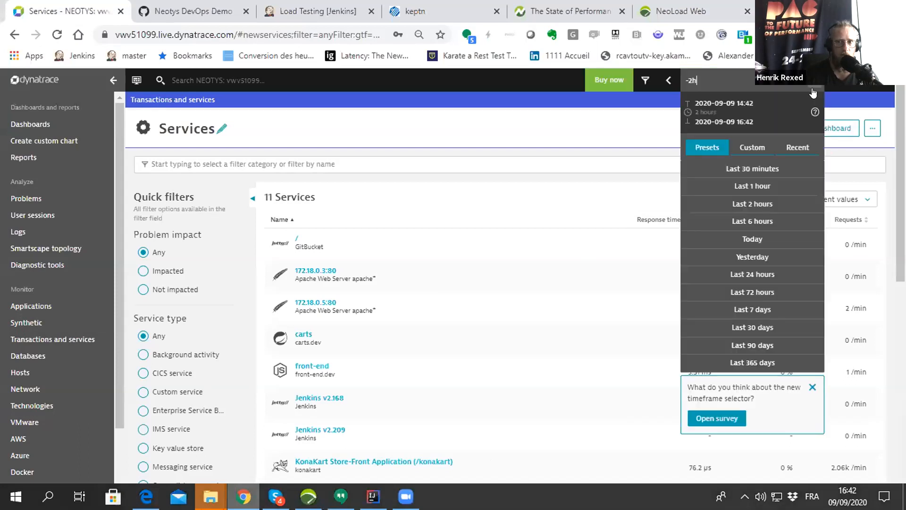
pyautogui.click(753, 186)
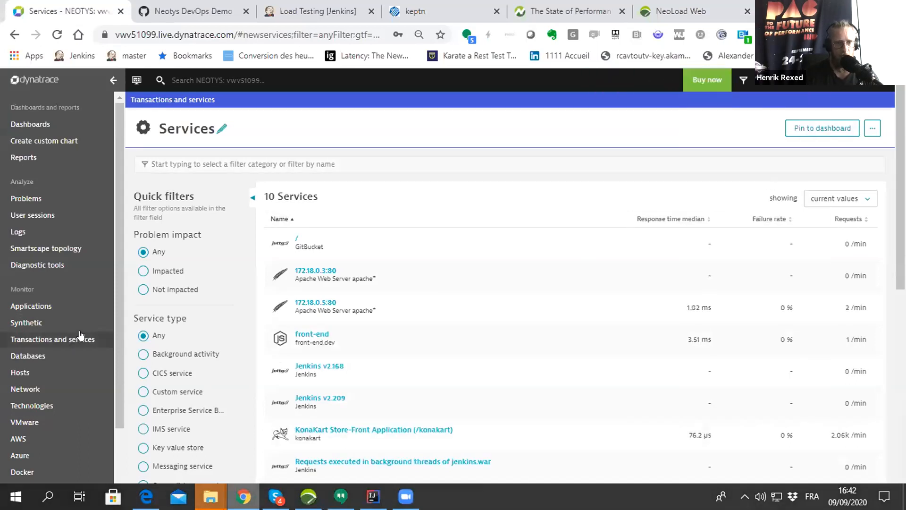
pyautogui.scroll(-10, 248, 295)
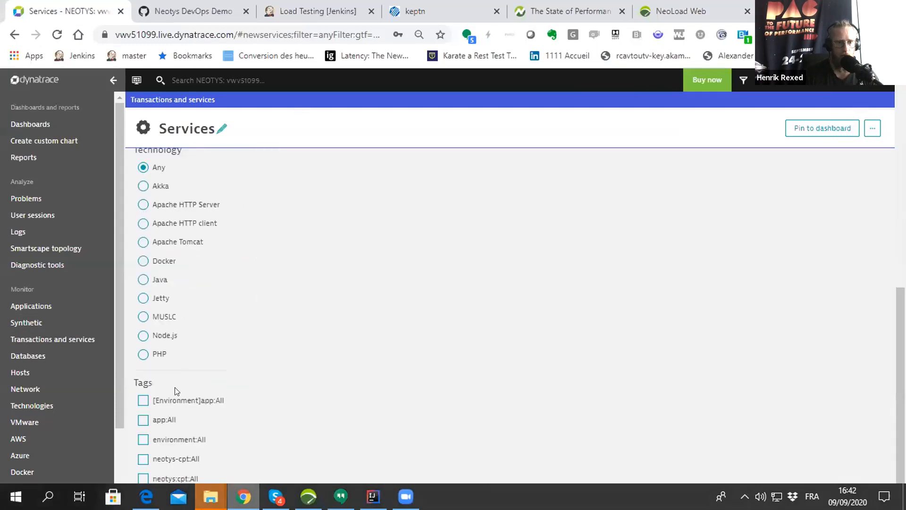
pyautogui.click(143, 401)
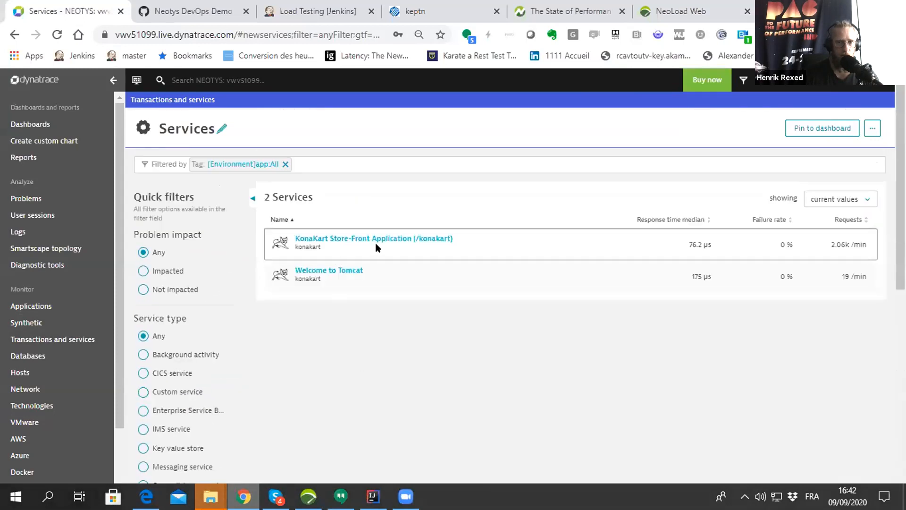
# - Open the KonaKart Store-Front Application (/konakart) service and look through its overview down to the events section
pyautogui.click(414, 242)
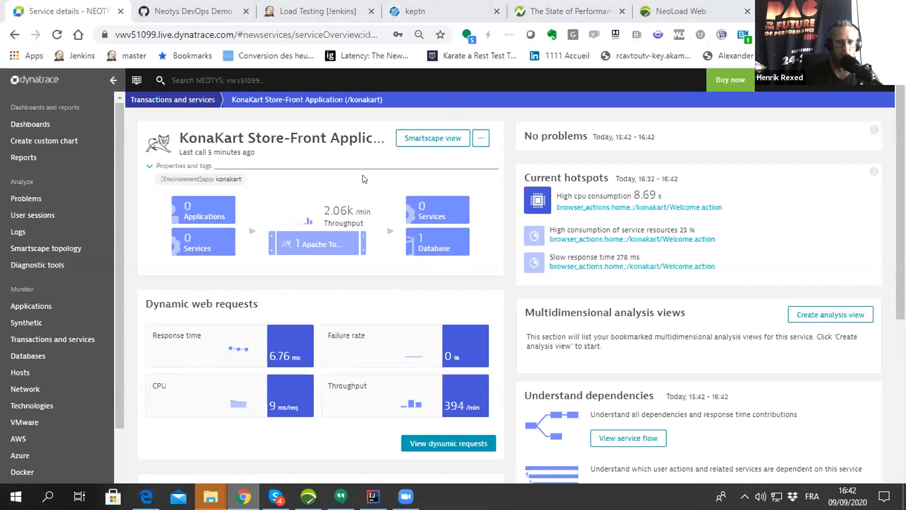
pyautogui.scroll(-3, 364, 178)
pyautogui.scroll(3, 364, 179)
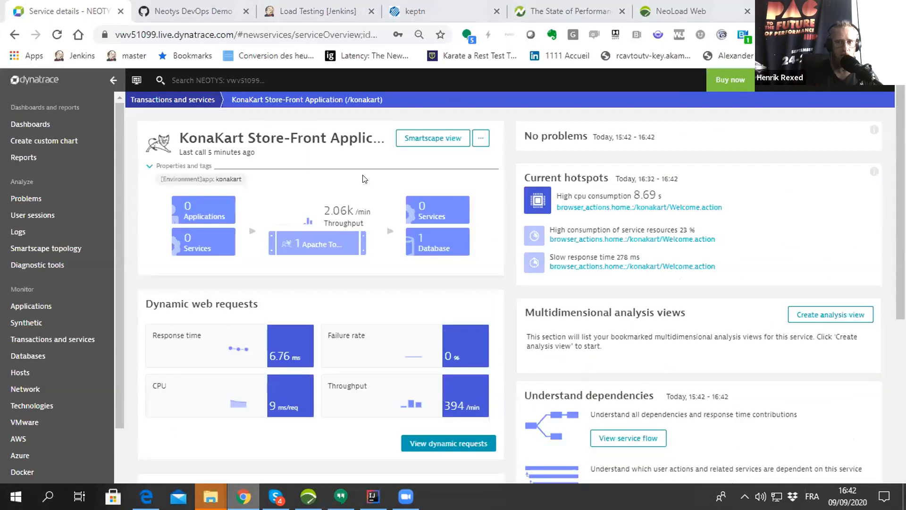
pyautogui.scroll(-5, 364, 178)
pyautogui.scroll(-1, 364, 178)
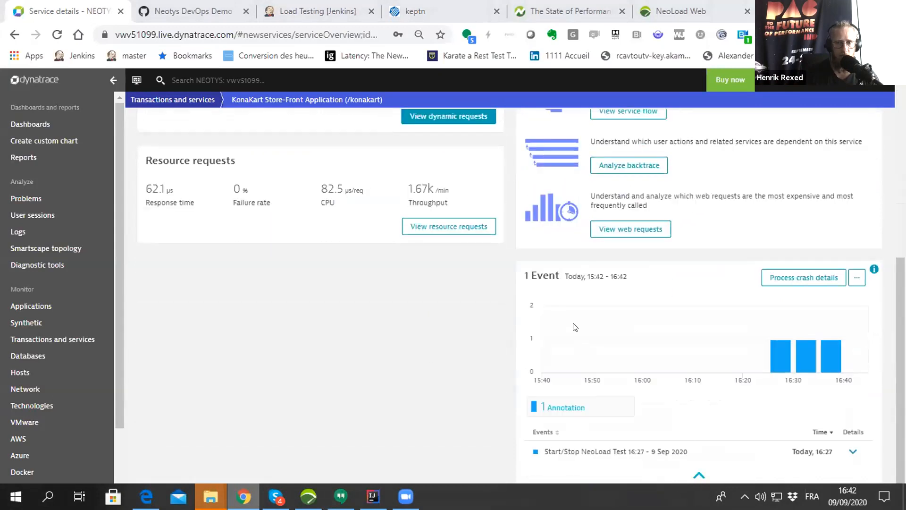
# - Expand the Start/Stop NeoLoad Test 16:27 - 9 Sep 2020 event and review its scenario, project and URL details
pyautogui.moveTo(525, 267); pyautogui.dragTo(560, 272)
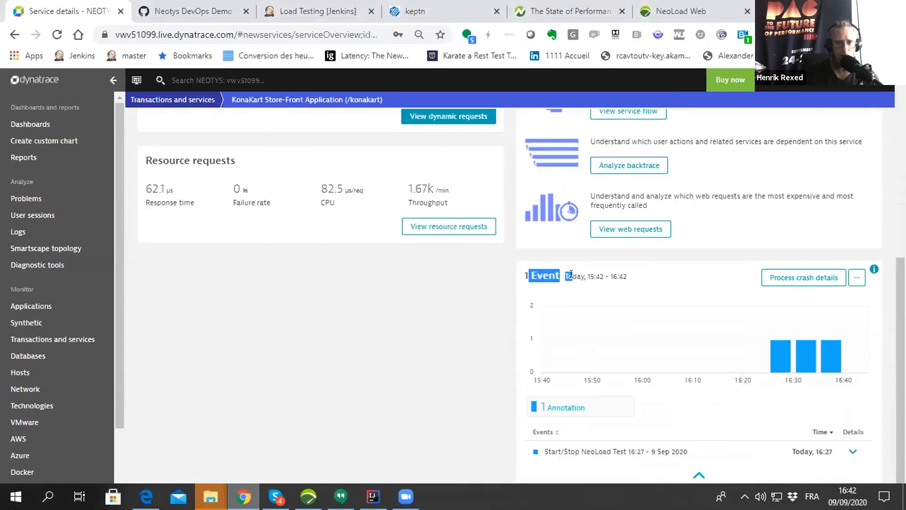
pyautogui.click(617, 451)
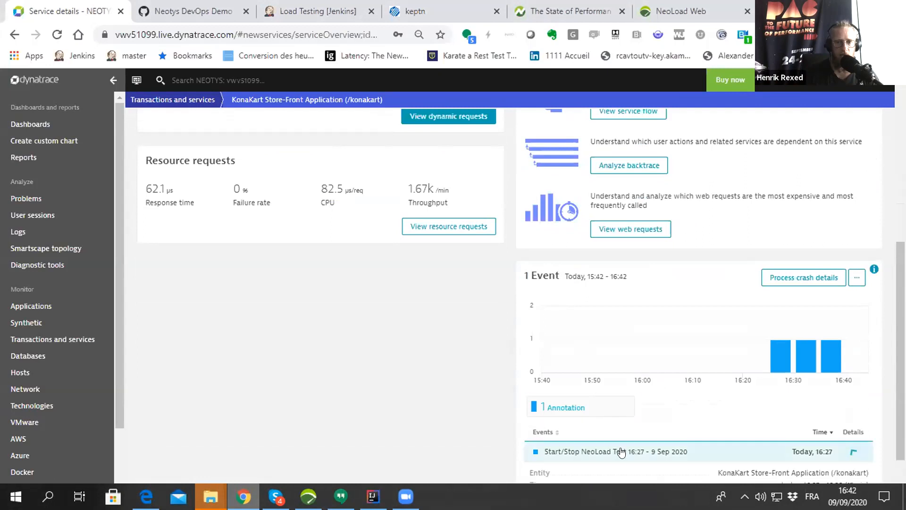
pyautogui.scroll(-2, 621, 453)
pyautogui.scroll(-1, 621, 453)
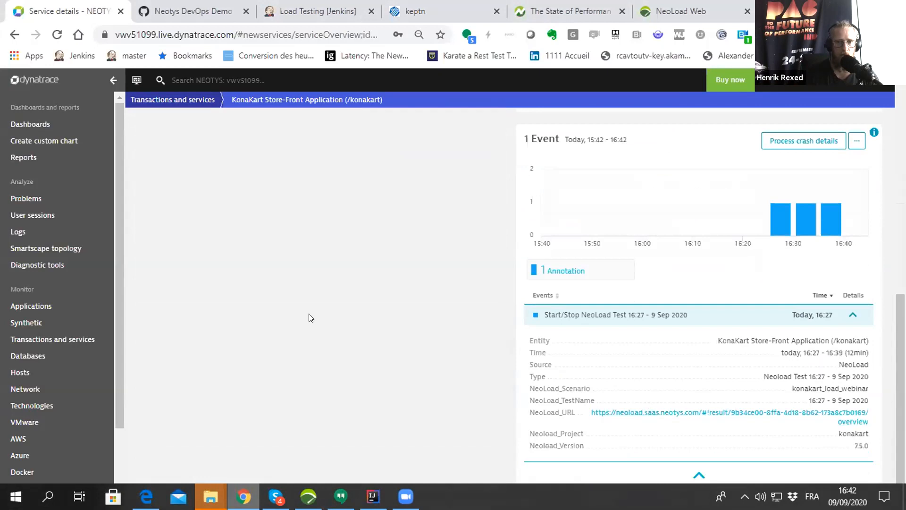
pyautogui.scroll(8, 309, 318)
pyautogui.scroll(2, 333, 239)
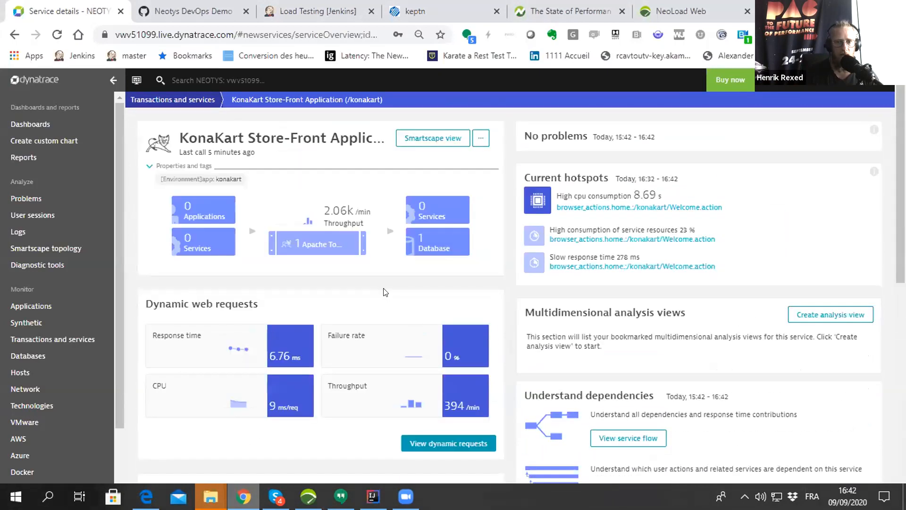
# - View the service's dynamic requests and examine the top requests with their NeoLoad request attributes
pyautogui.click(451, 443)
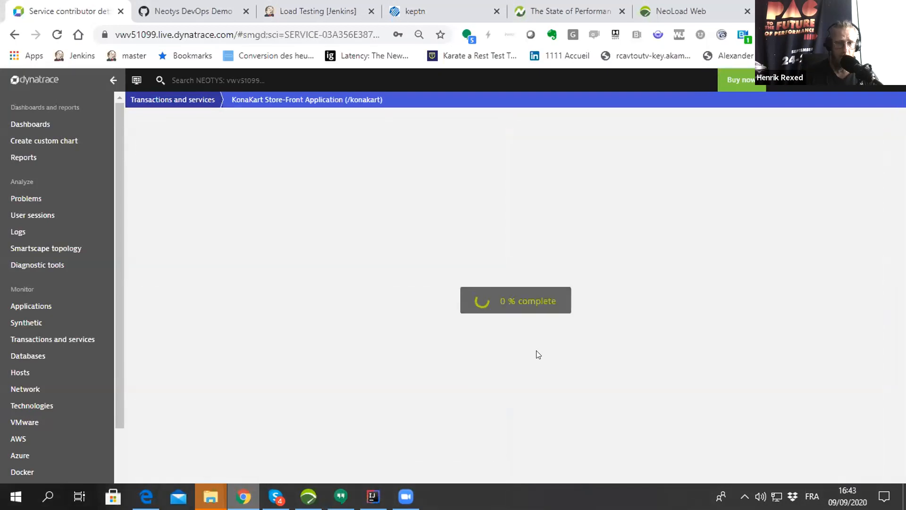
pyautogui.scroll(-15, 434, 301)
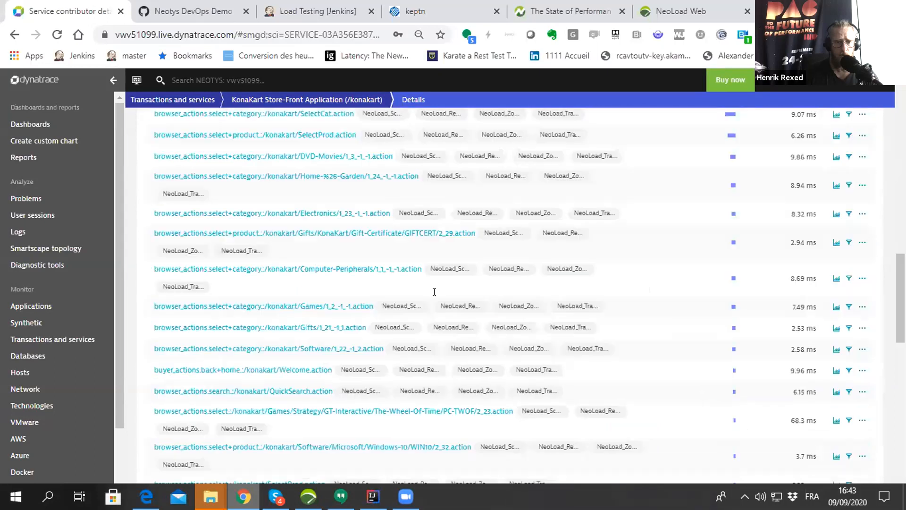
pyautogui.scroll(3, 435, 292)
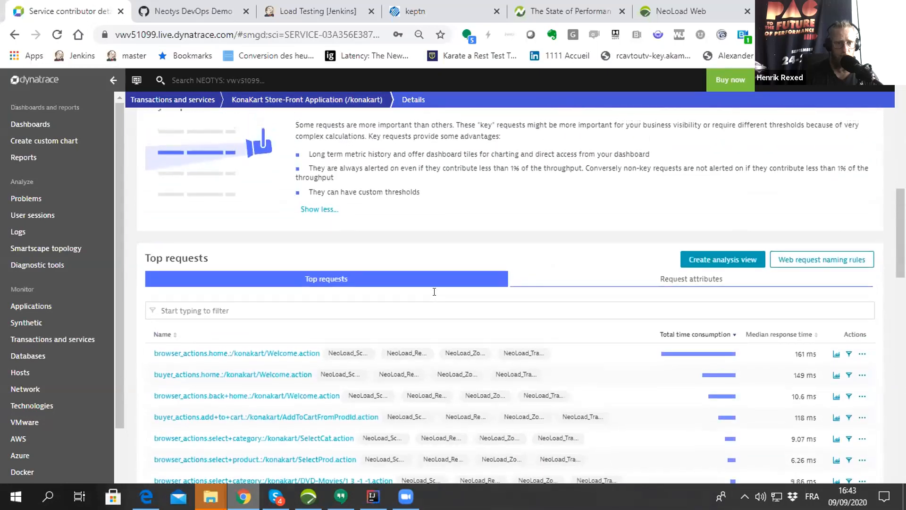
pyautogui.scroll(-12, 279, 302)
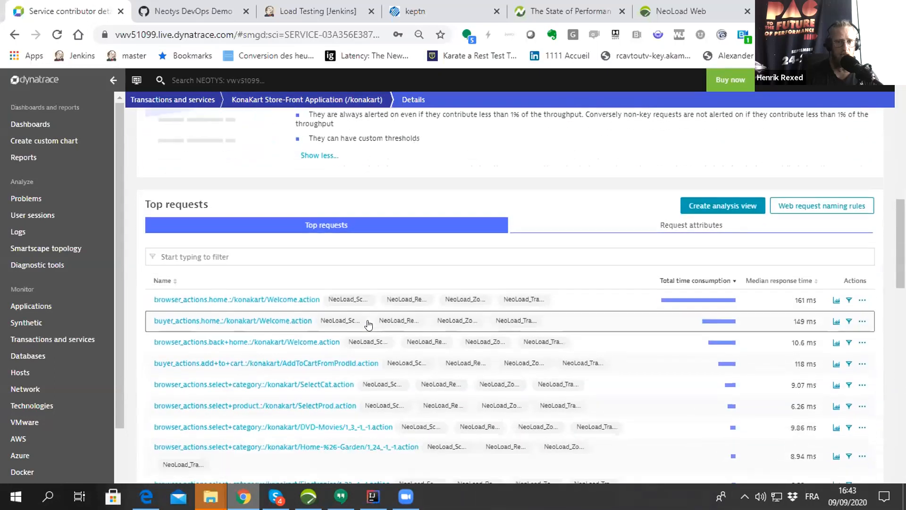
pyautogui.scroll(-3, 279, 306)
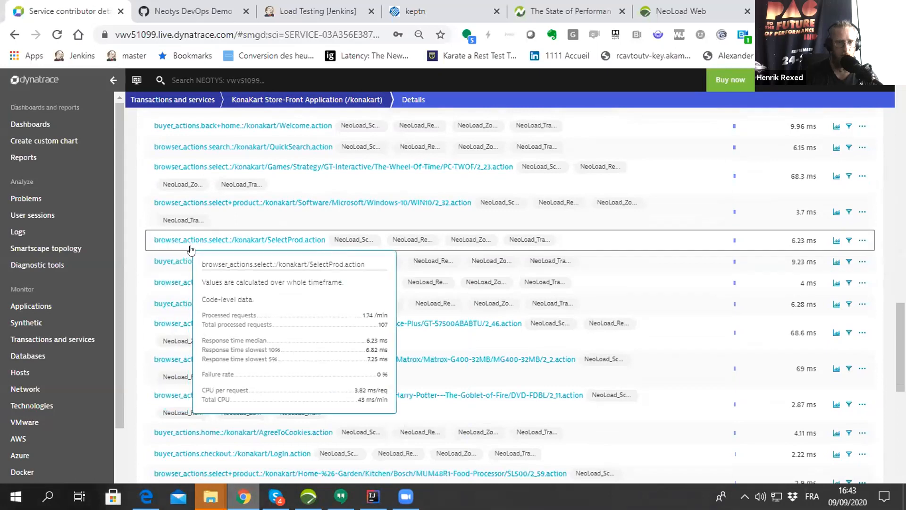
pyautogui.moveTo(220, 244)
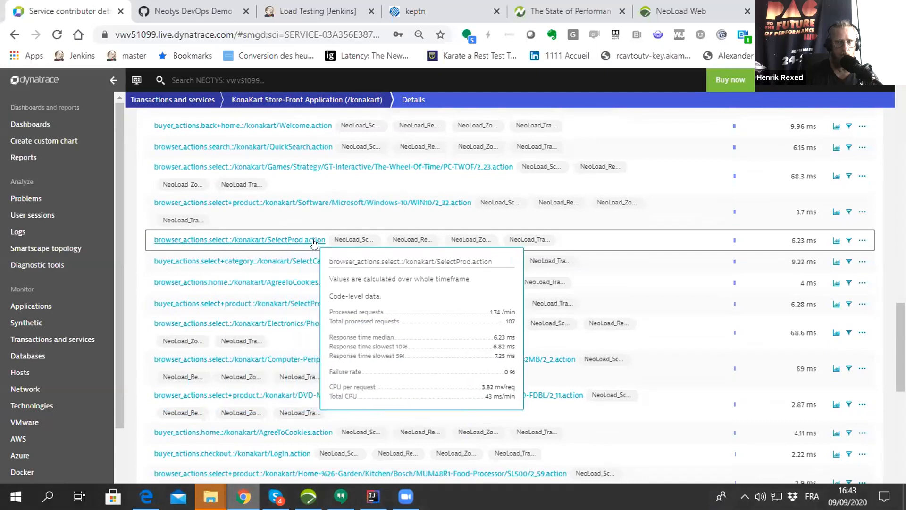
pyautogui.scroll(10, 376, 252)
pyautogui.scroll(-5, 375, 260)
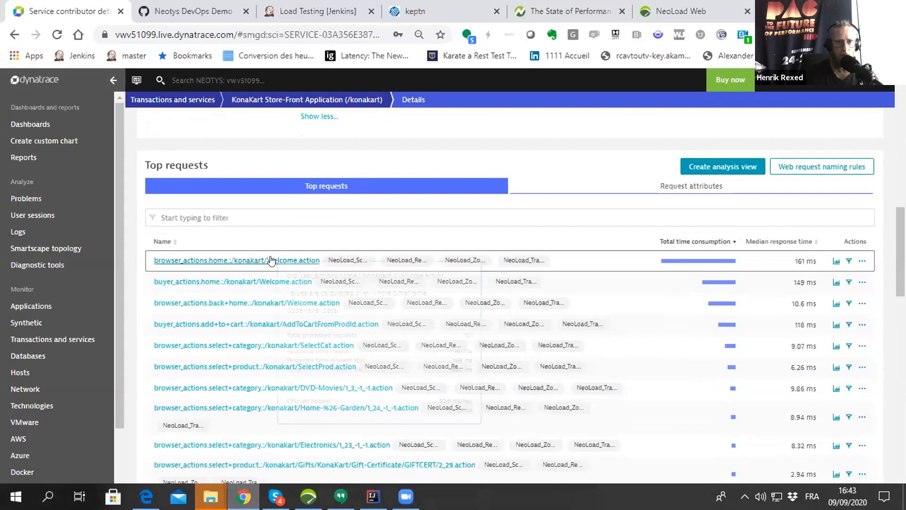
# - View the response time hotspots of the browser_actions.home Welcome.action request over the last 2 hours
pyautogui.click(271, 260)
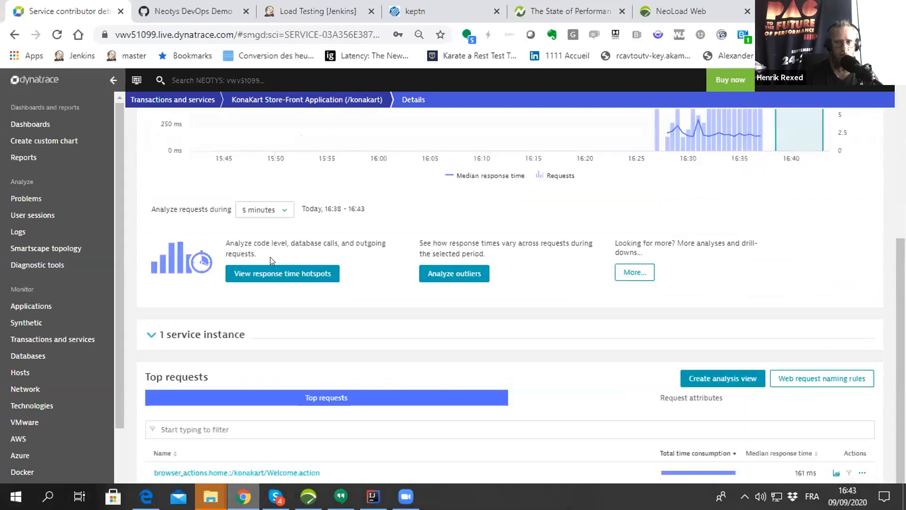
pyautogui.scroll(-5, 477, 261)
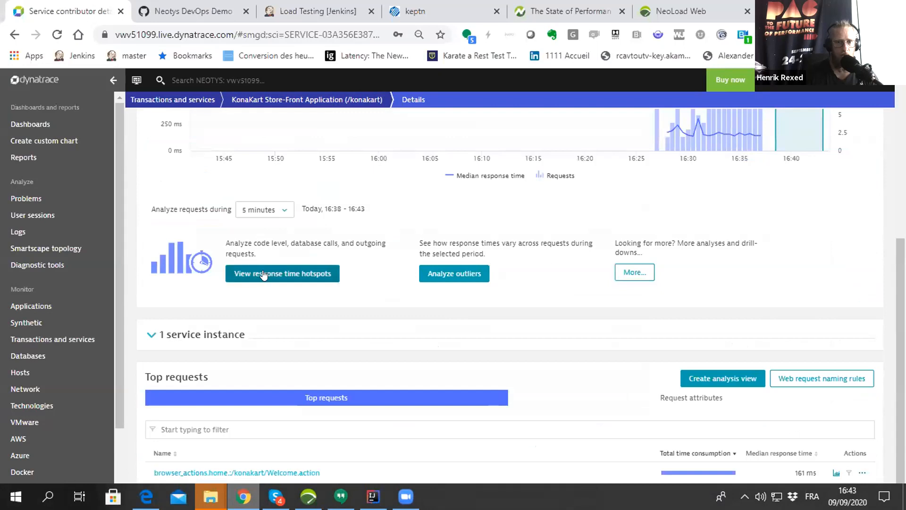
pyautogui.click(265, 276)
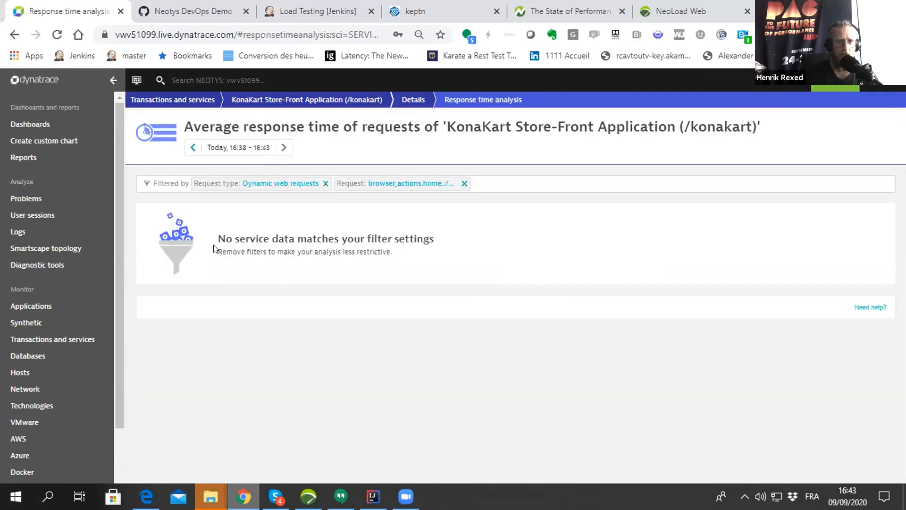
pyautogui.click(255, 148)
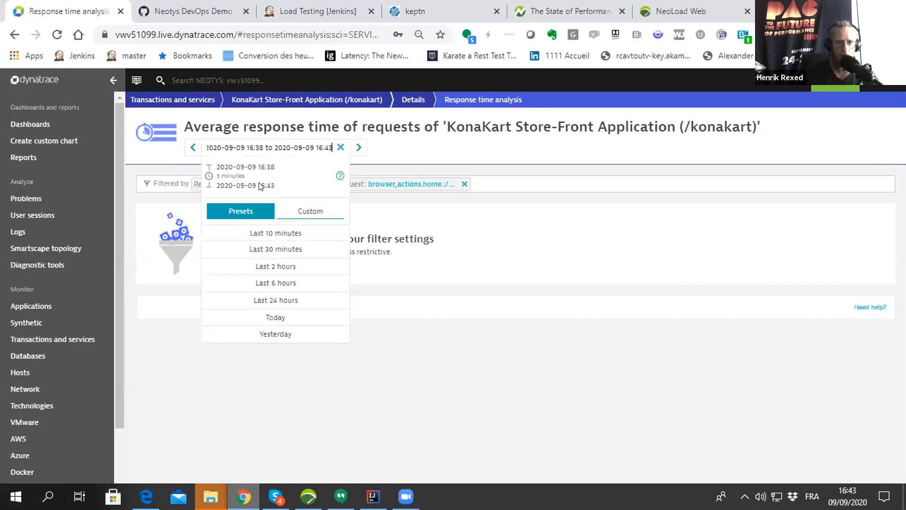
pyautogui.click(285, 267)
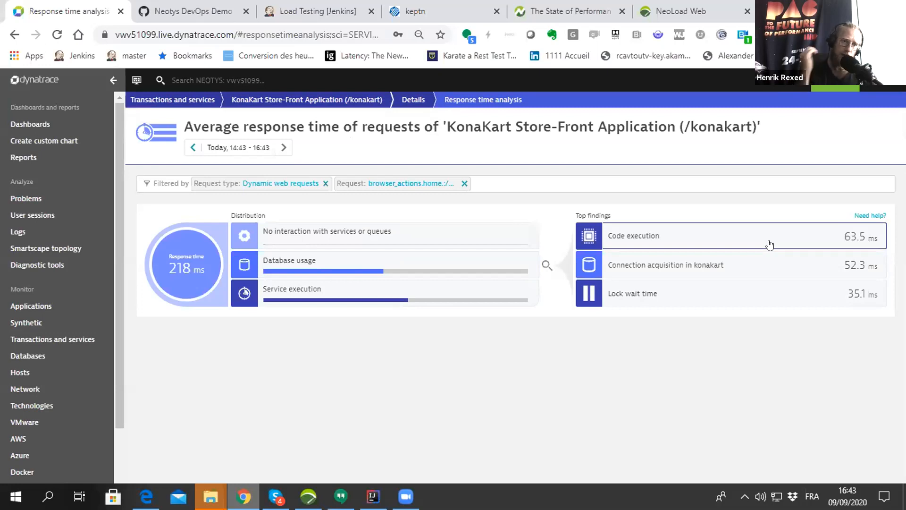
# - Return to the list of transactions and services and look through the monitored services
pyautogui.click(64, 339)
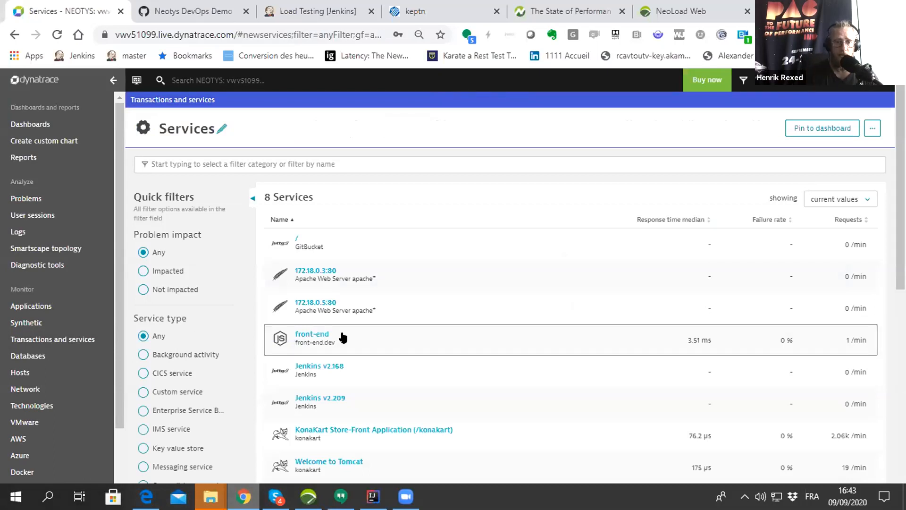
pyautogui.scroll(-3, 345, 339)
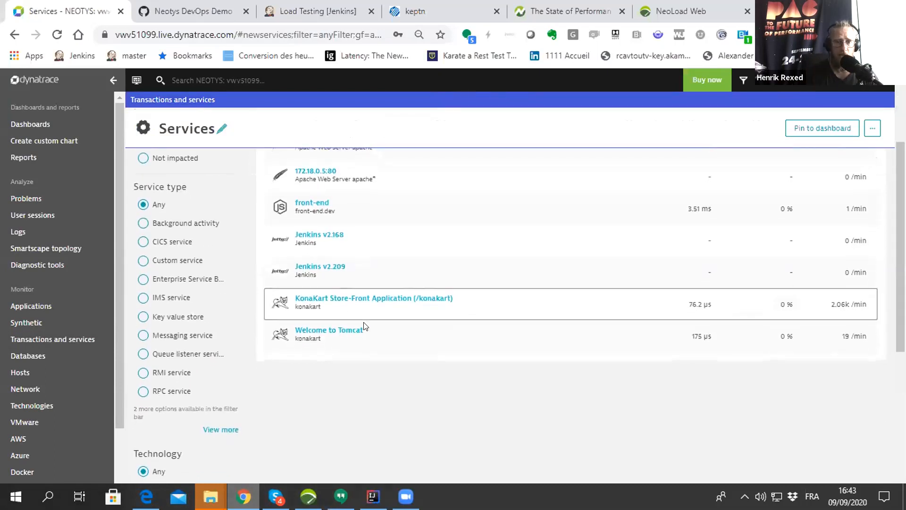
pyautogui.scroll(2, 353, 302)
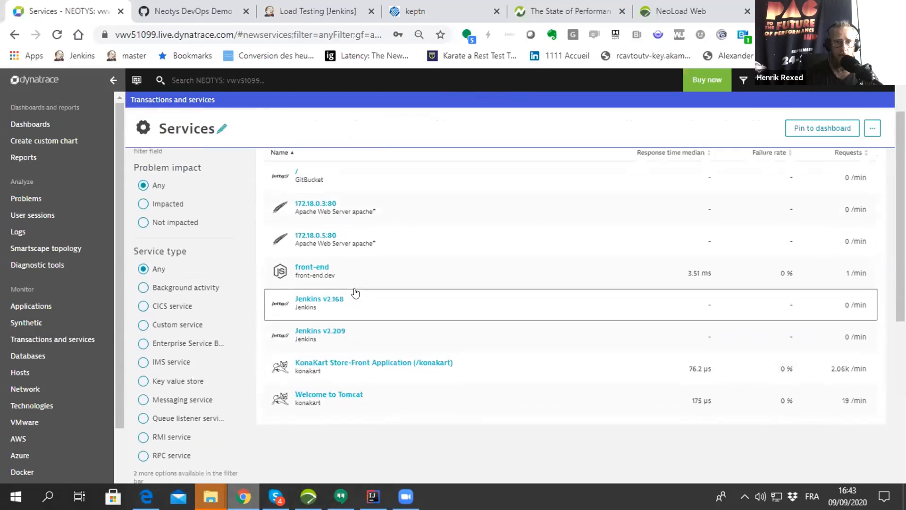
pyautogui.scroll(2, 364, 276)
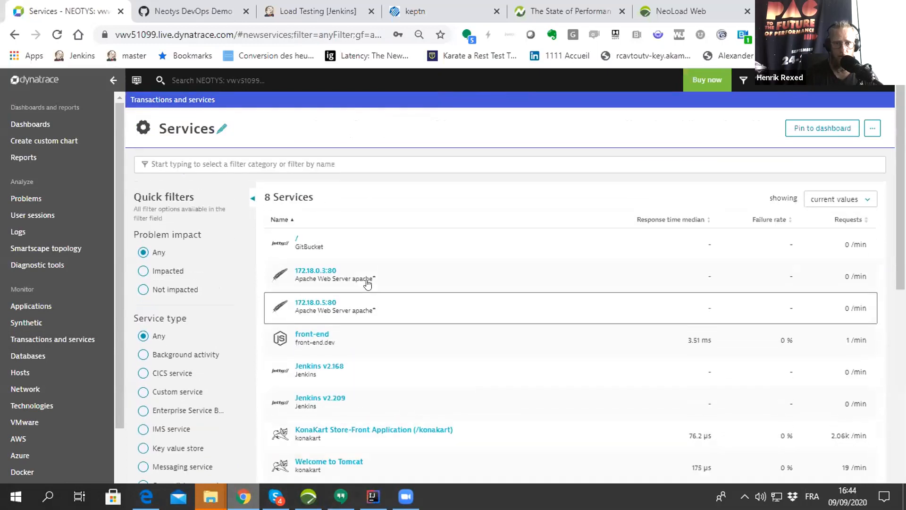
pyautogui.scroll(-8, 341, 345)
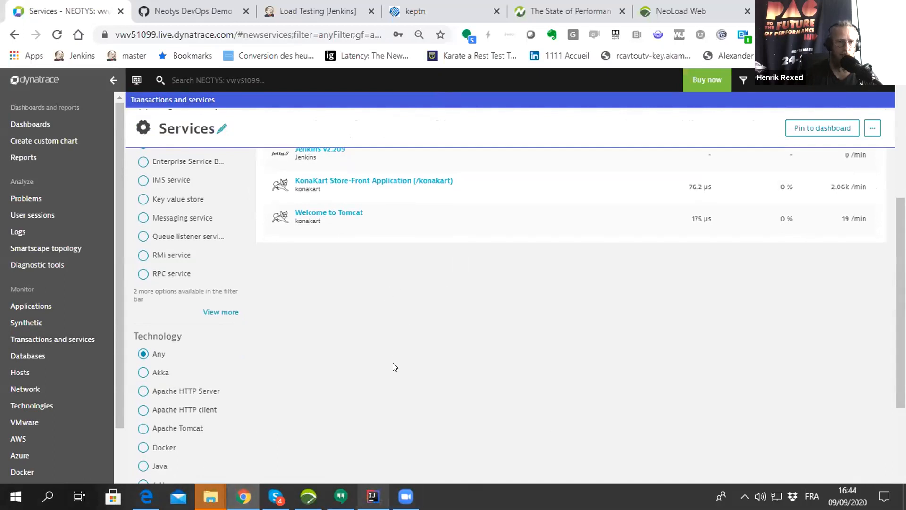
pyautogui.scroll(8, 406, 358)
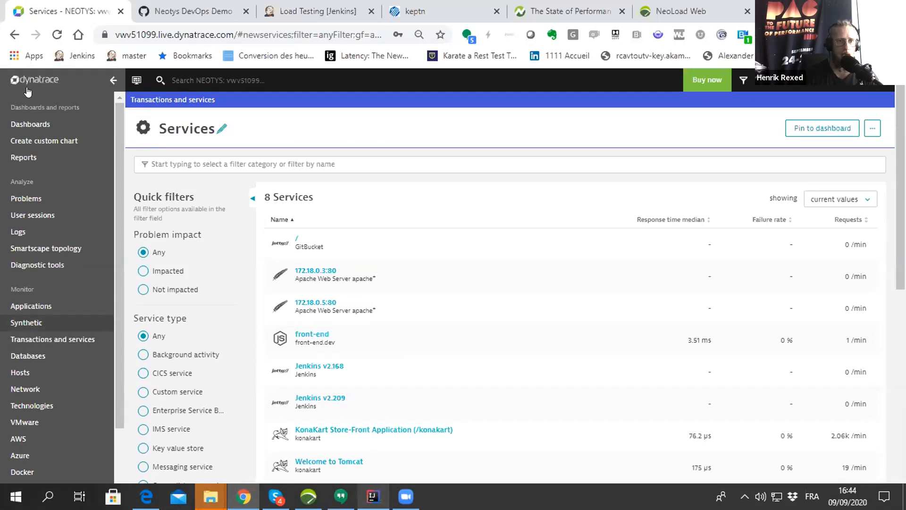
# - Create a custom chart with the User Load (number of virtual users) metric from the Neoload category
pyautogui.click(26, 140)
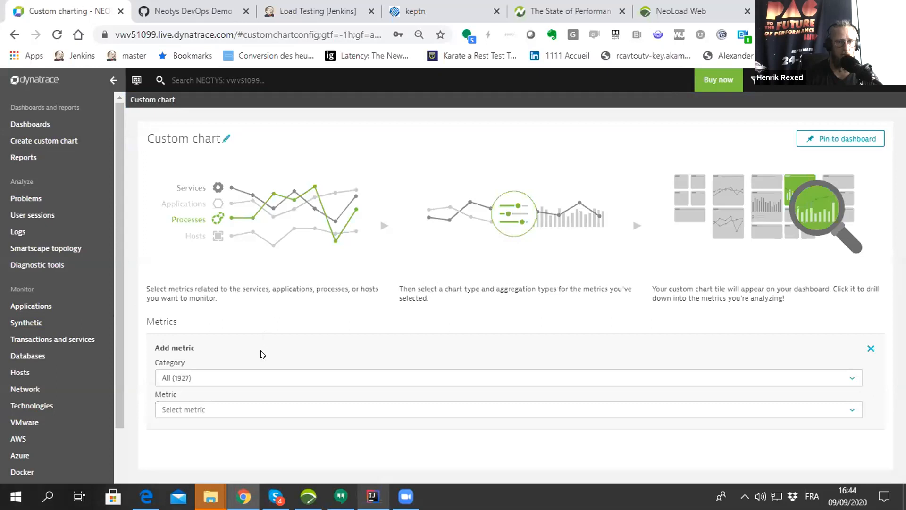
pyautogui.click(260, 376)
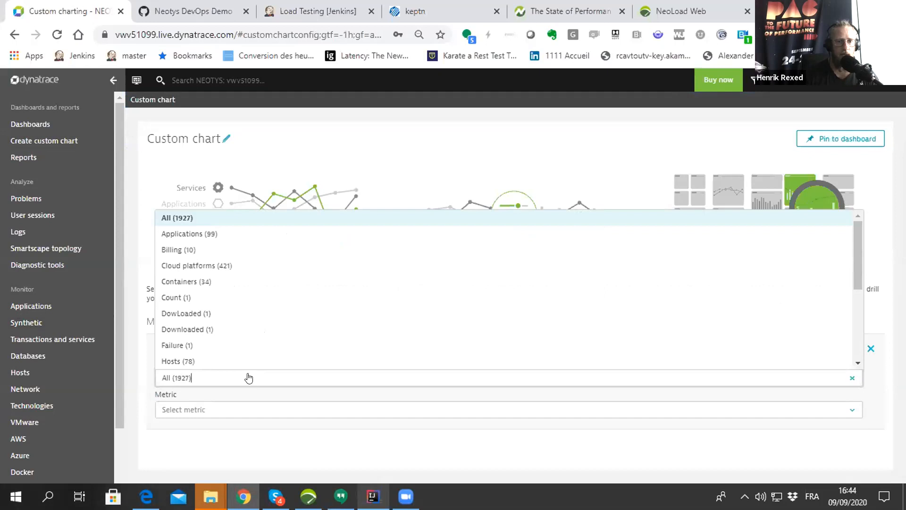
pyautogui.scroll(-4, 259, 293)
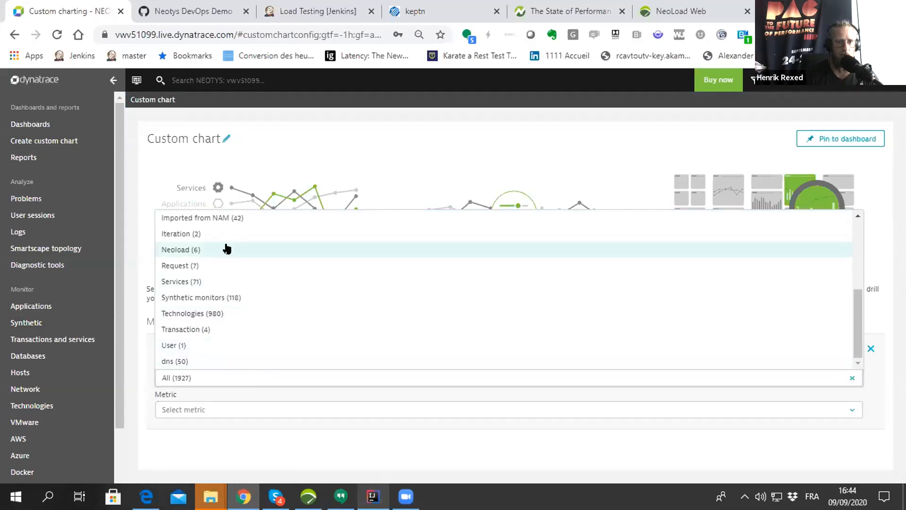
pyautogui.click(226, 249)
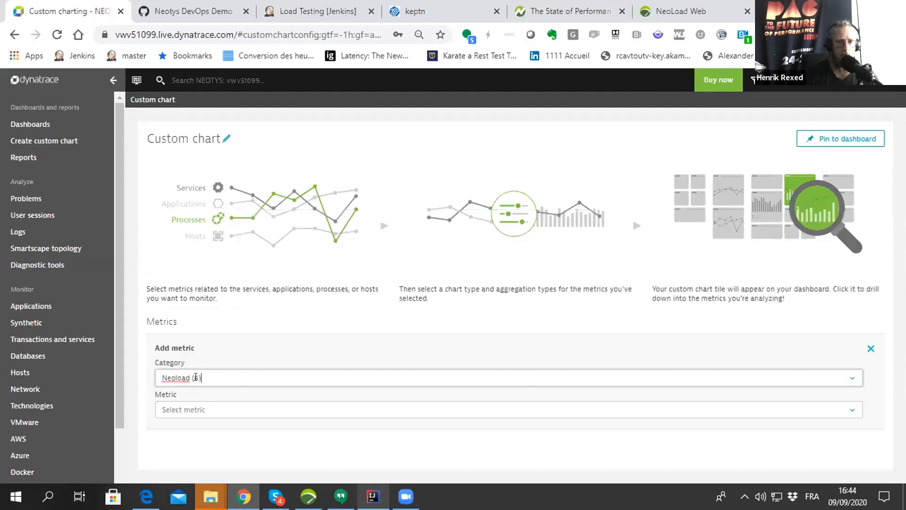
pyautogui.click(200, 409)
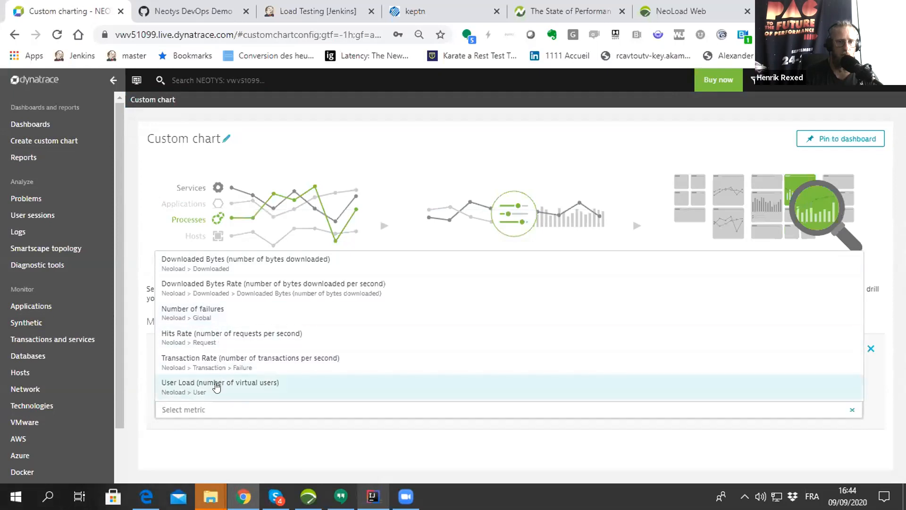
pyautogui.click(217, 386)
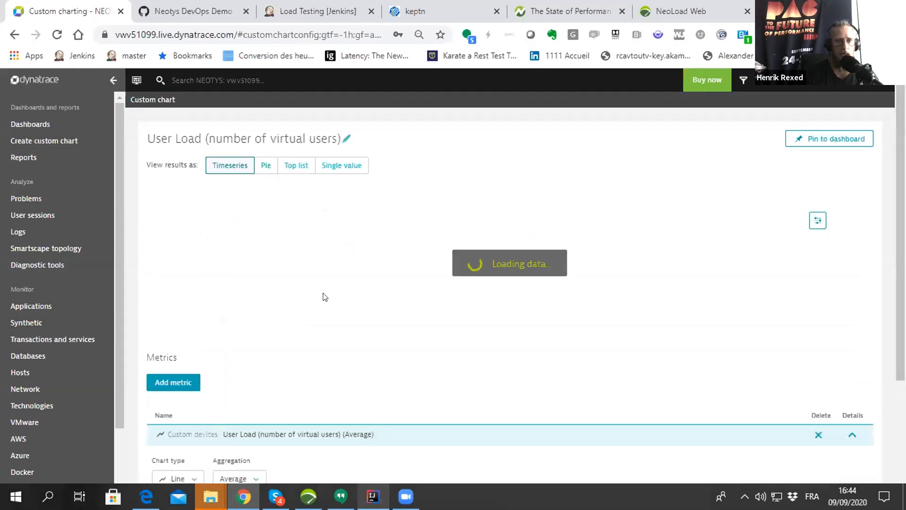
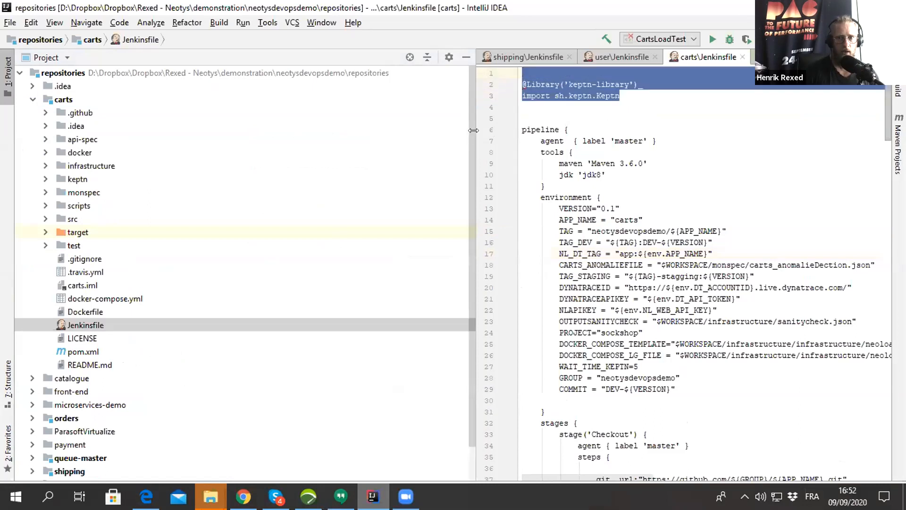
# - Narrow the project tree and expand carts down to the loadtest package in src/test/java to view its load test classes
pyautogui.moveTo(351, 104); pyautogui.dragTo(325, 99)
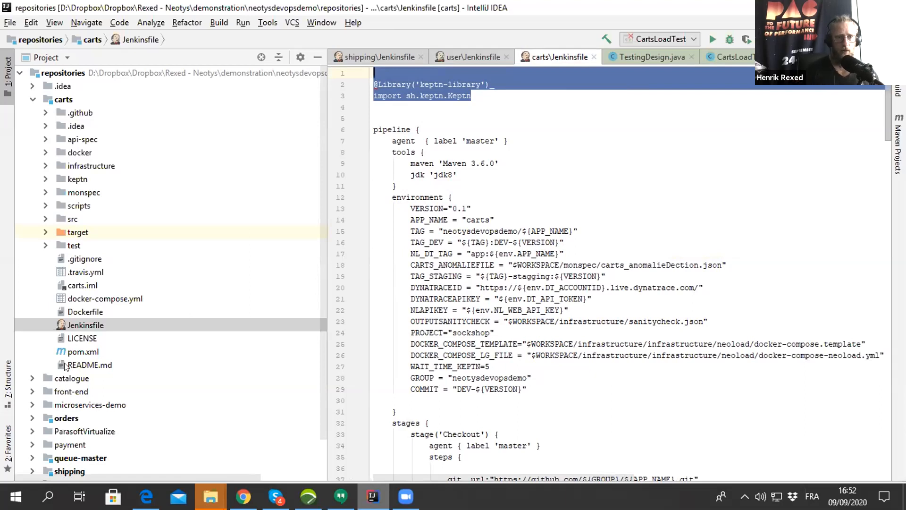
pyautogui.click(45, 218)
pyautogui.click(58, 244)
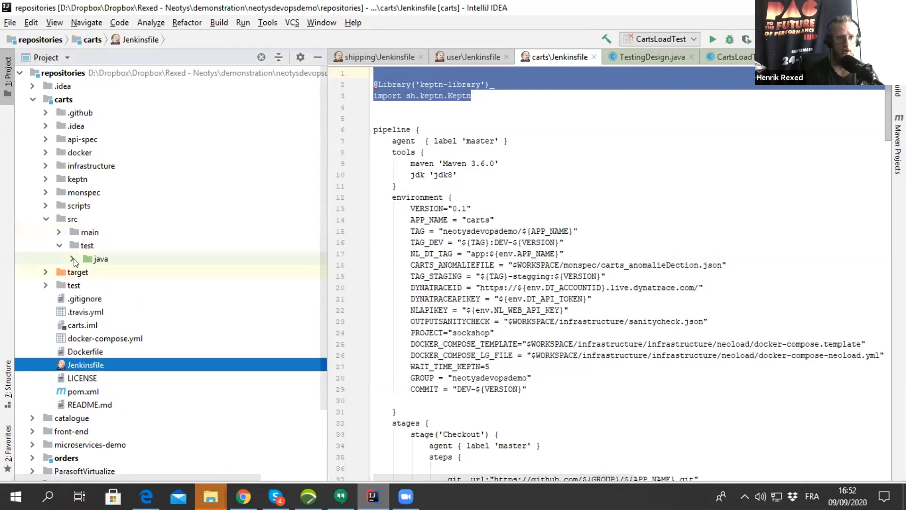
pyautogui.click(73, 259)
pyautogui.click(85, 272)
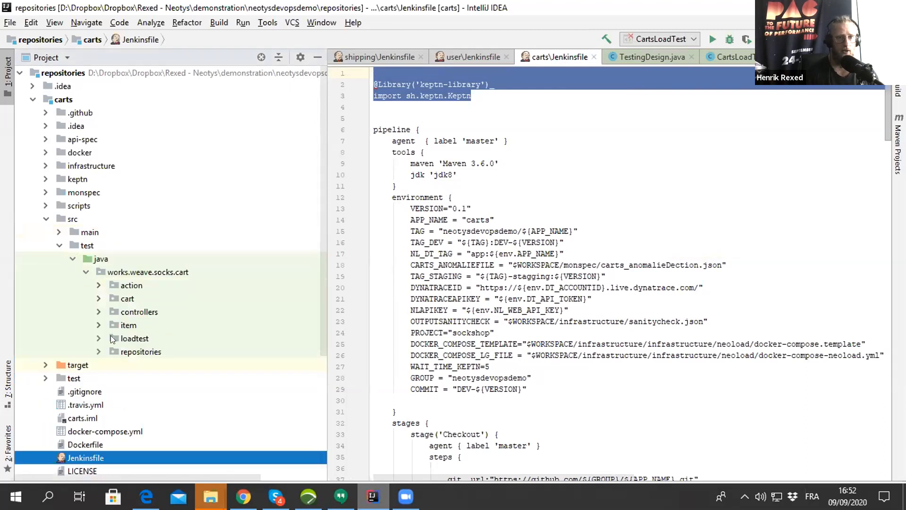
pyautogui.click(98, 338)
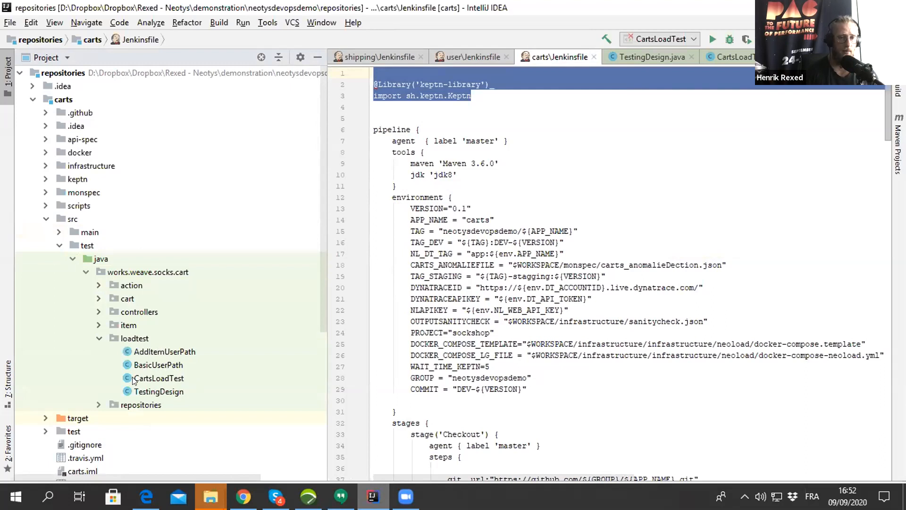
# - Highlight the Dynatrace URL and NeoLoad Web API key parameters in the Maven build stage of the carts Jenkinsfile
pyautogui.scroll(-6, 138, 376)
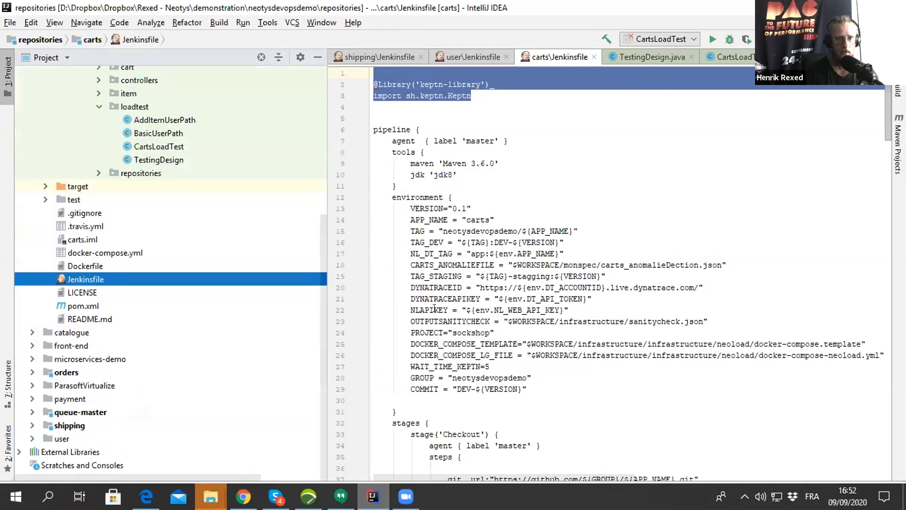
pyautogui.scroll(-4, 410, 359)
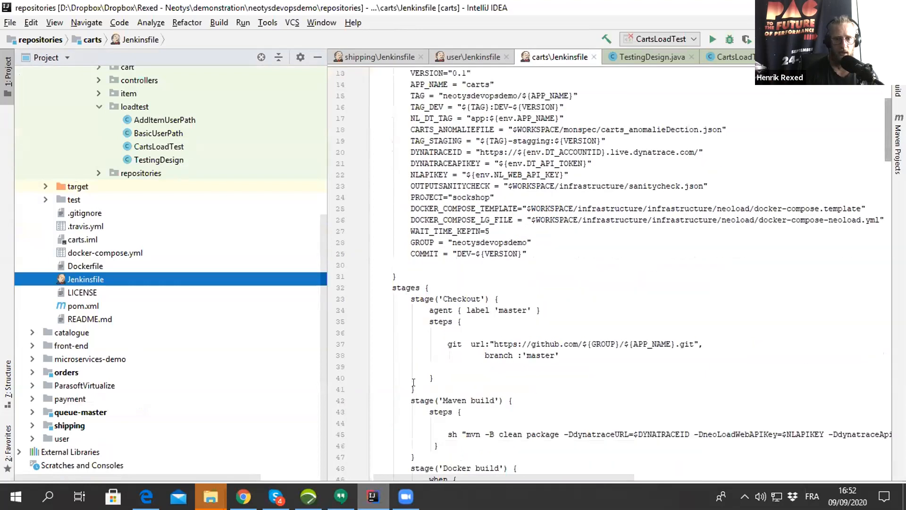
pyautogui.moveTo(564, 434); pyautogui.dragTo(824, 434)
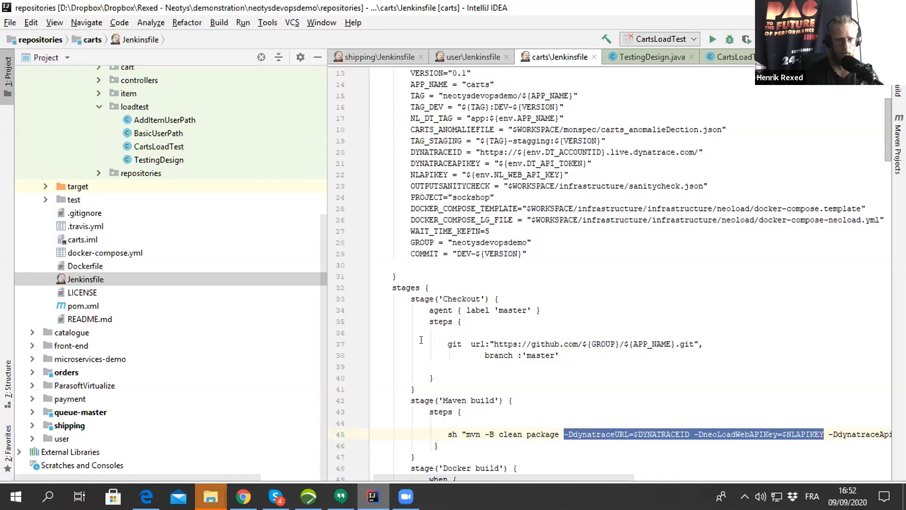
# - Open catalogue_neoload.yaml from the test/neoload folder of the catalogue repository
pyautogui.click(32, 333)
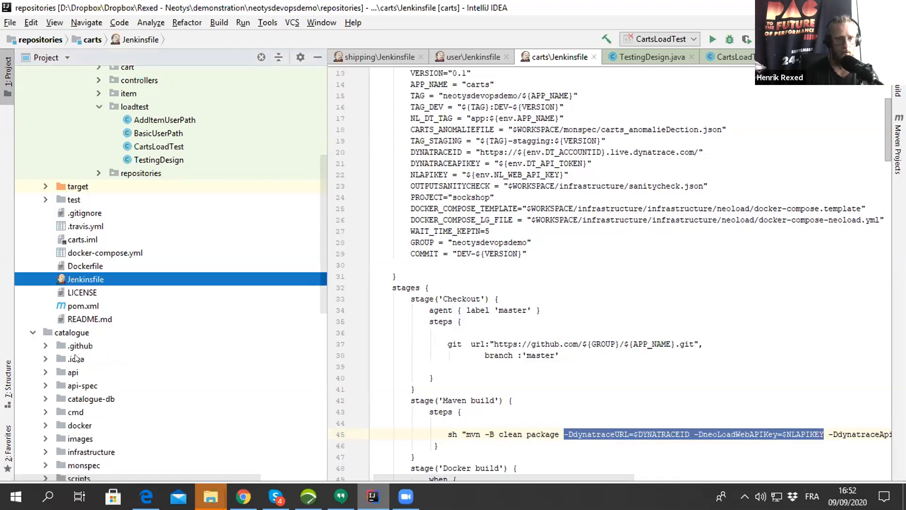
pyautogui.scroll(-2, 76, 357)
pyautogui.scroll(-3, 75, 355)
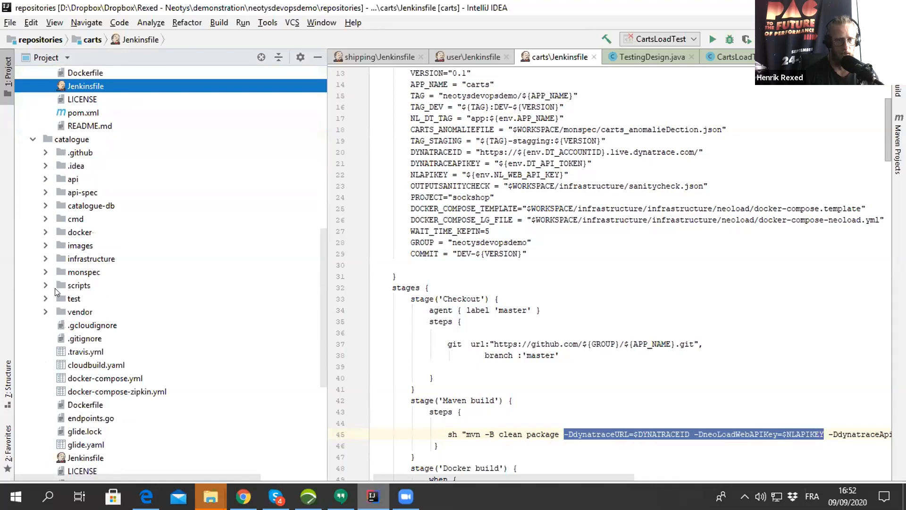
pyautogui.click(45, 298)
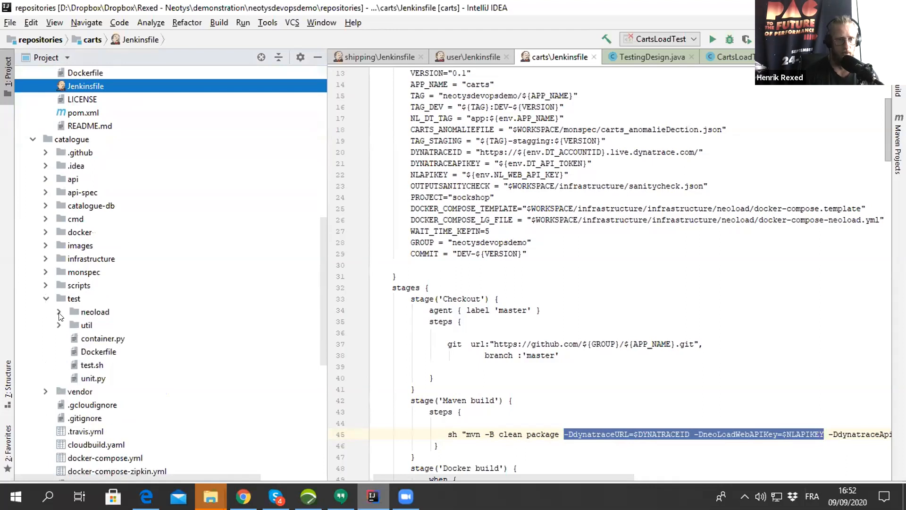
pyautogui.click(59, 311)
pyautogui.click(121, 326)
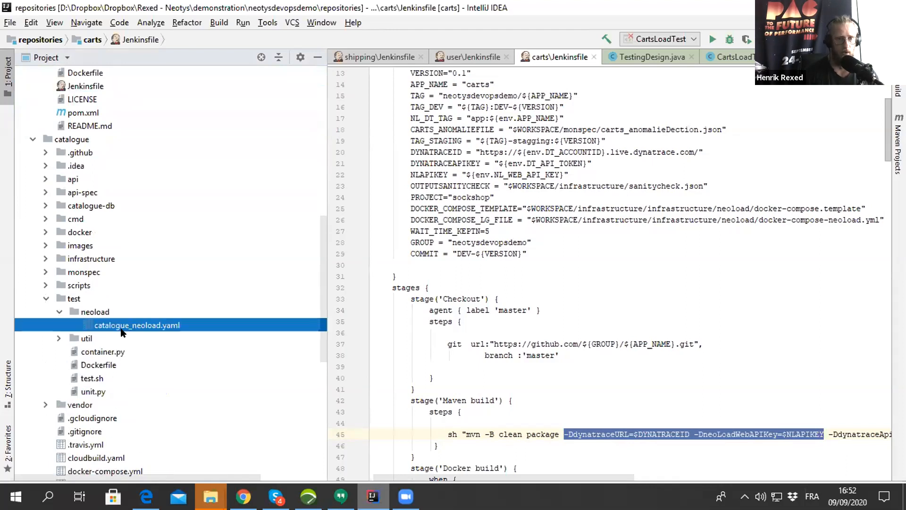
pyautogui.doubleClick(122, 331)
# - Highlight the Dynatrace enabled, URL and token entries under project_settings in the YAML file
pyautogui.scroll(18, 543, 436)
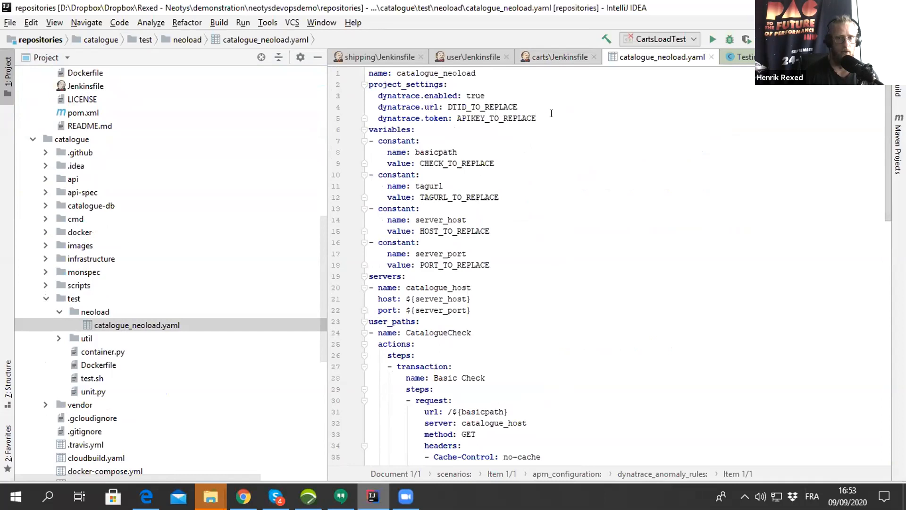
pyautogui.moveTo(551, 117); pyautogui.dragTo(366, 83)
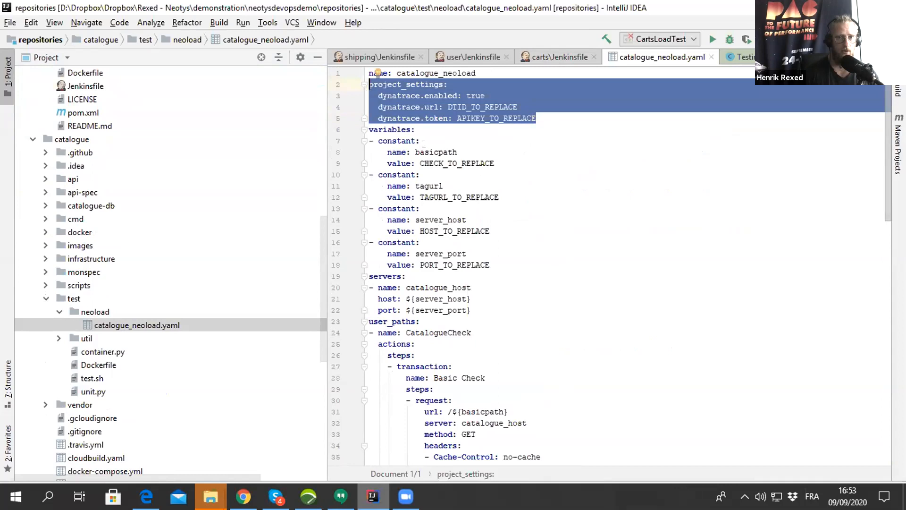
pyautogui.click(441, 141)
pyautogui.doubleClick(410, 83)
pyautogui.moveTo(373, 95); pyautogui.dragTo(551, 113)
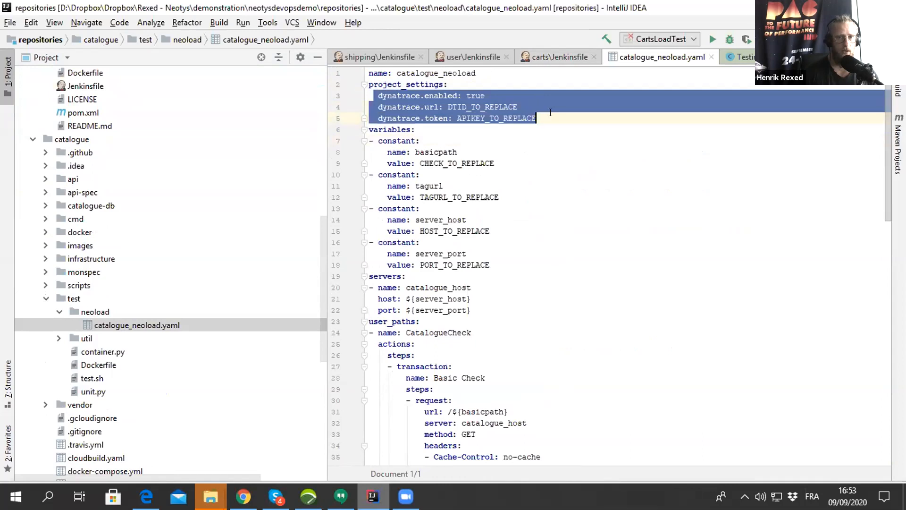
# - Examine the scenarios section of the YAML file, highlighting the apm_configuration block with its Dynatrace anomaly rules and tags
pyautogui.scroll(-13, 551, 114)
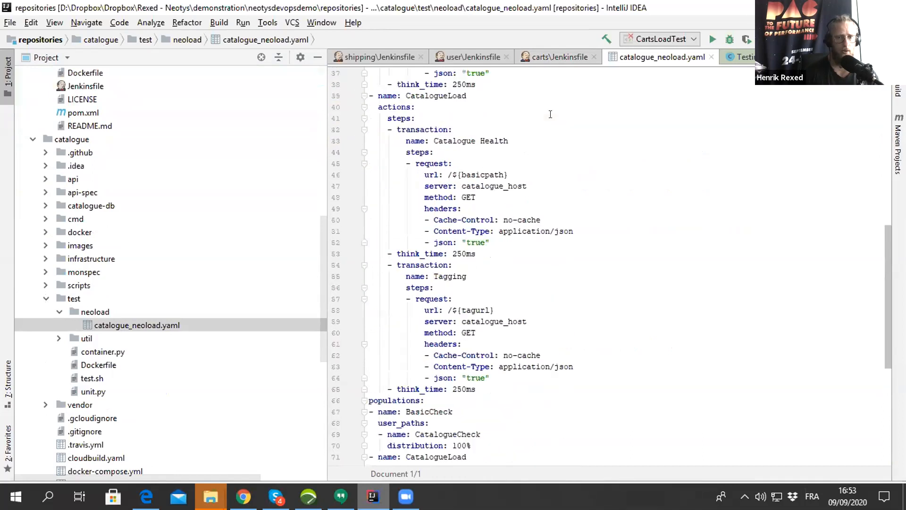
pyautogui.scroll(-7, 551, 115)
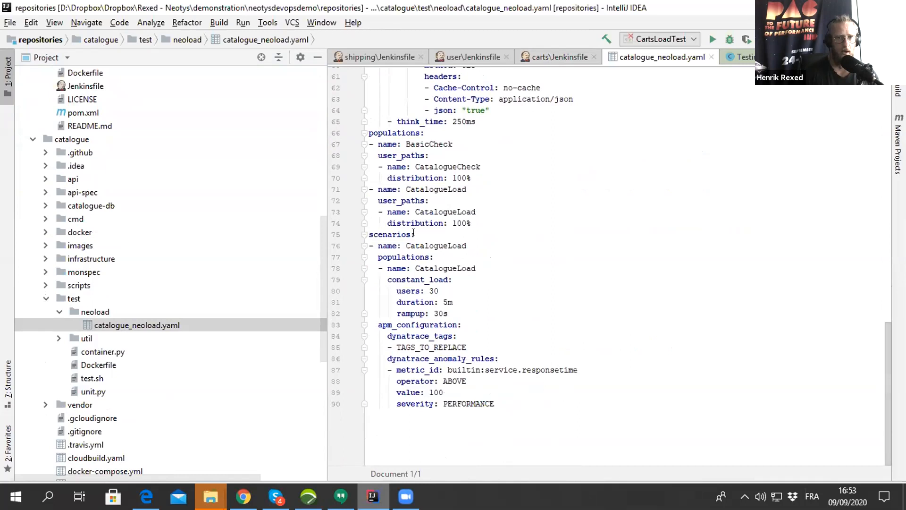
pyautogui.doubleClick(386, 233)
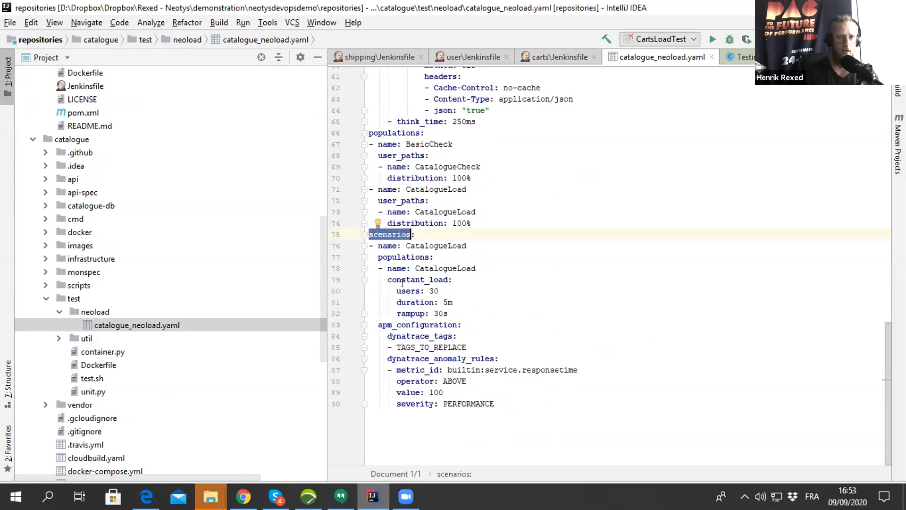
pyautogui.moveTo(378, 324); pyautogui.dragTo(496, 405)
pyautogui.click(514, 430)
pyautogui.moveTo(388, 358); pyautogui.dragTo(581, 367)
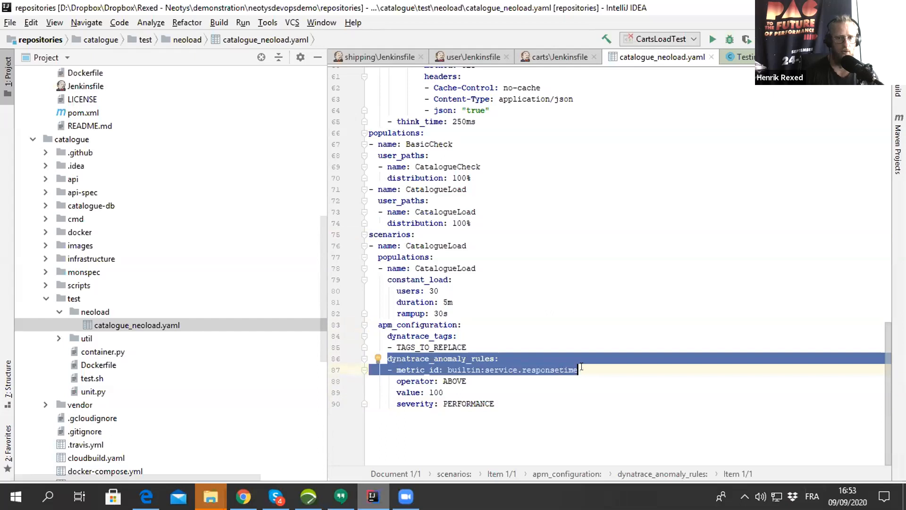
pyautogui.doubleClick(422, 347)
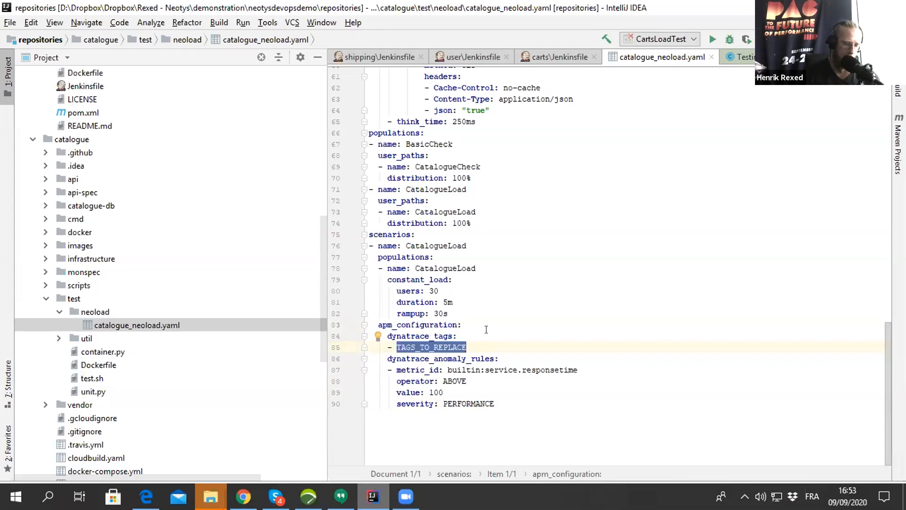
pyautogui.click(497, 309)
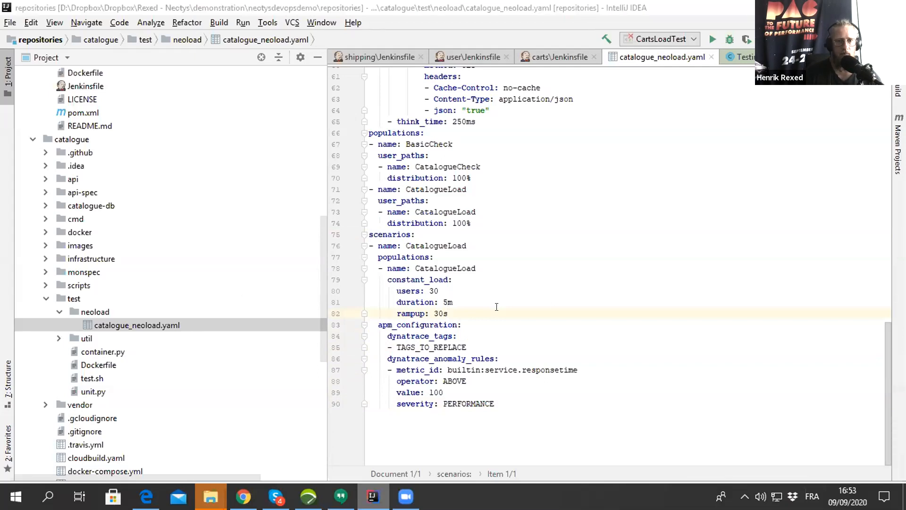
# - Switch to Dynatrace, open the KQG;project=sockshop;service=carts;stage=dev dashboard and view its Hits Rate tile as a custom chart
pyautogui.hotkey('alt', 'Tab')
pyautogui.hotkey('alt', 'Tab')
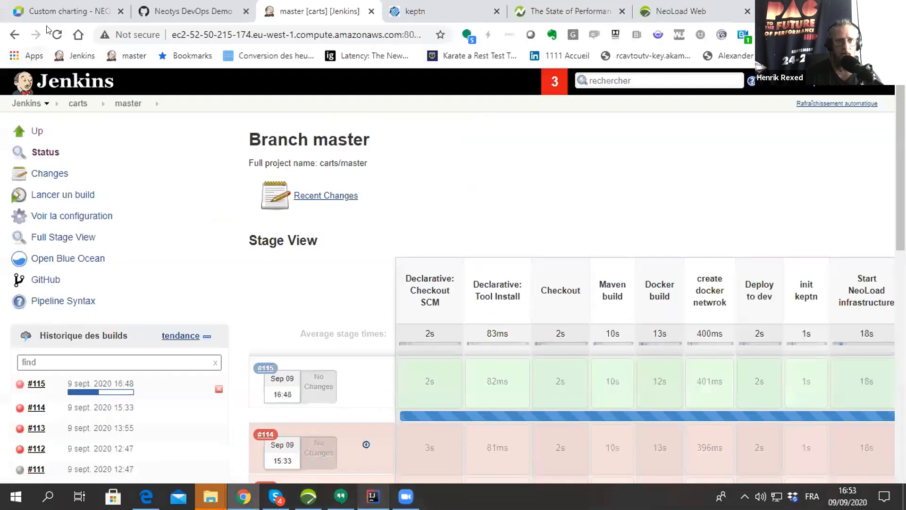
pyautogui.click(57, 11)
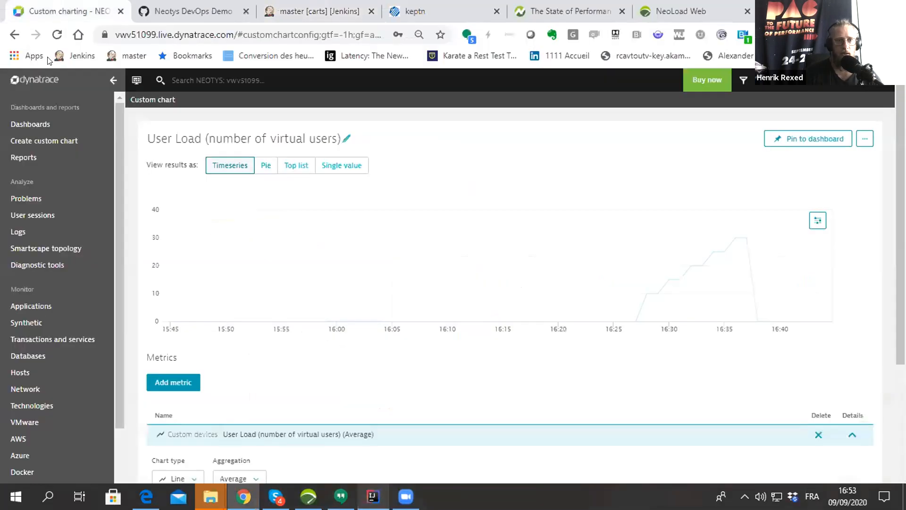
pyautogui.click(47, 125)
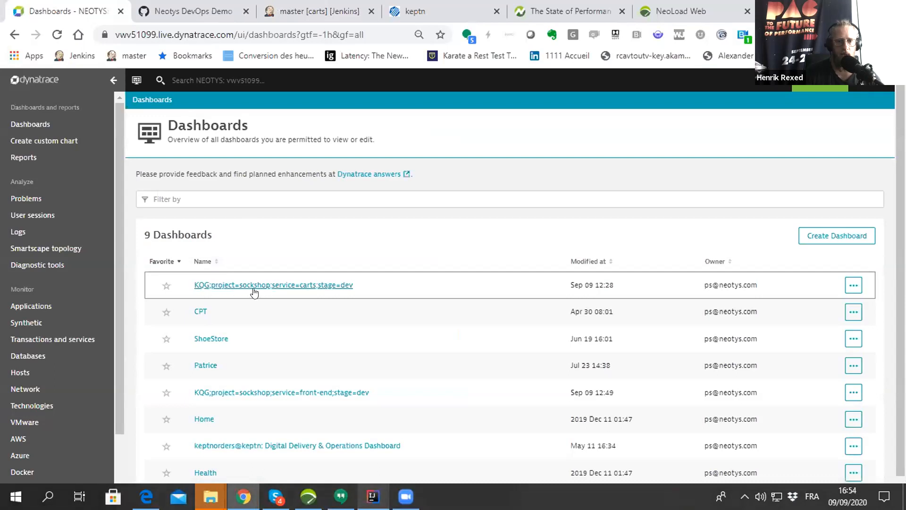
pyautogui.click(220, 284)
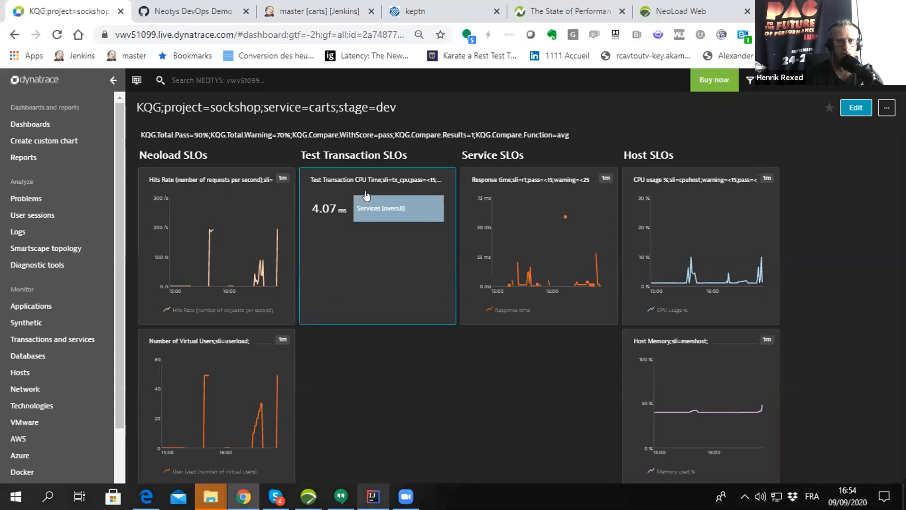
pyautogui.click(229, 179)
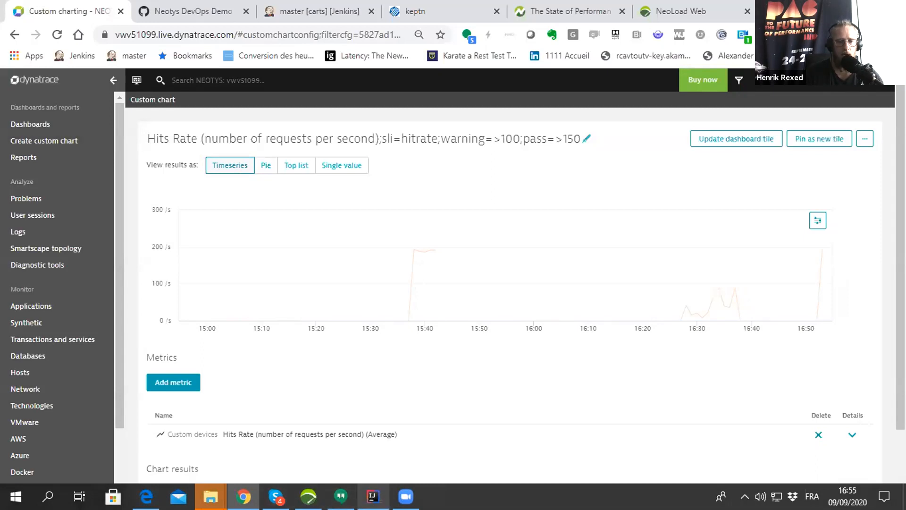
# - Switch back to IntelliJ IDEA and open the Jenkinsfile of the carts repository
pyautogui.moveTo(373, 496)
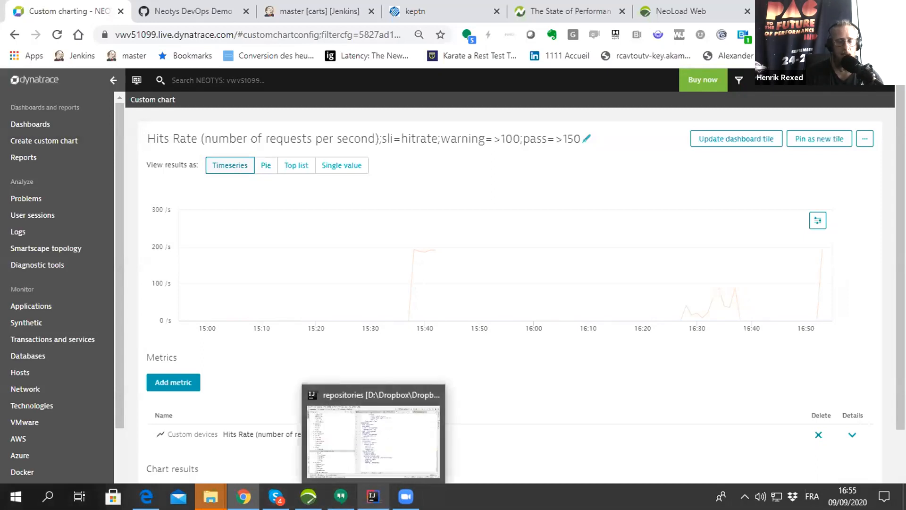
pyautogui.click(368, 450)
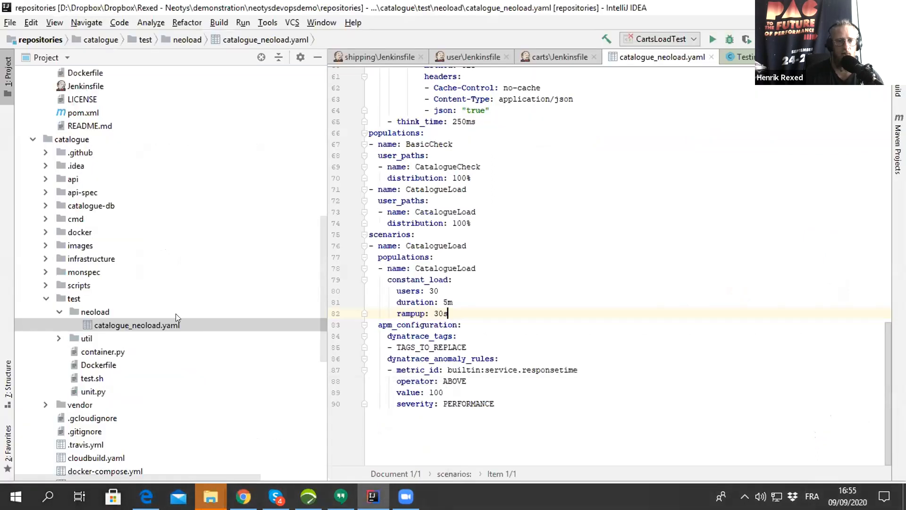
pyautogui.scroll(5, 134, 275)
pyautogui.doubleClick(85, 285)
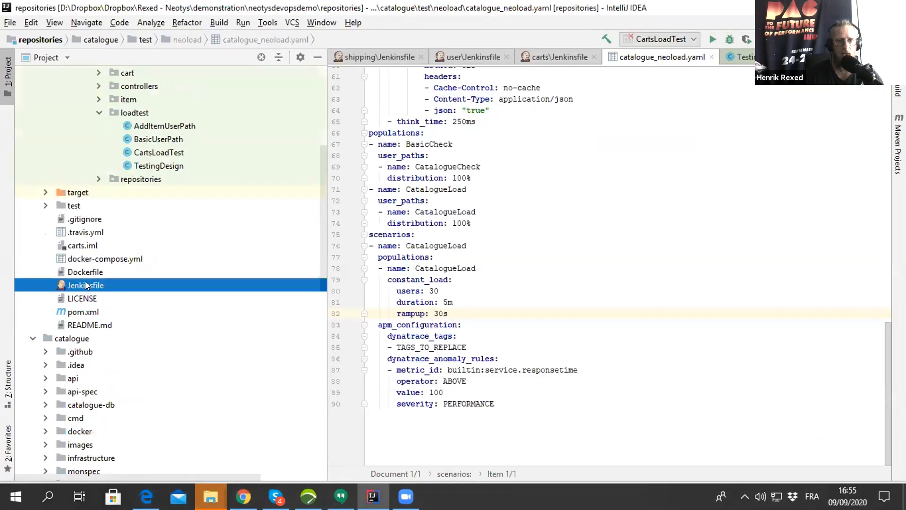
# - Find the 'init keptn' stage in the carts Jenkinsfile and highlight the whole block
pyautogui.scroll(-19, 411, 280)
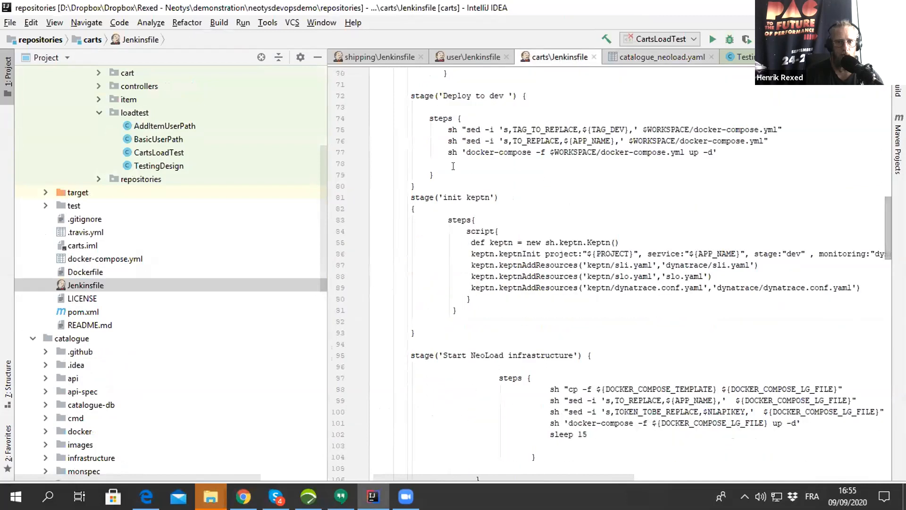
pyautogui.scroll(2, 463, 244)
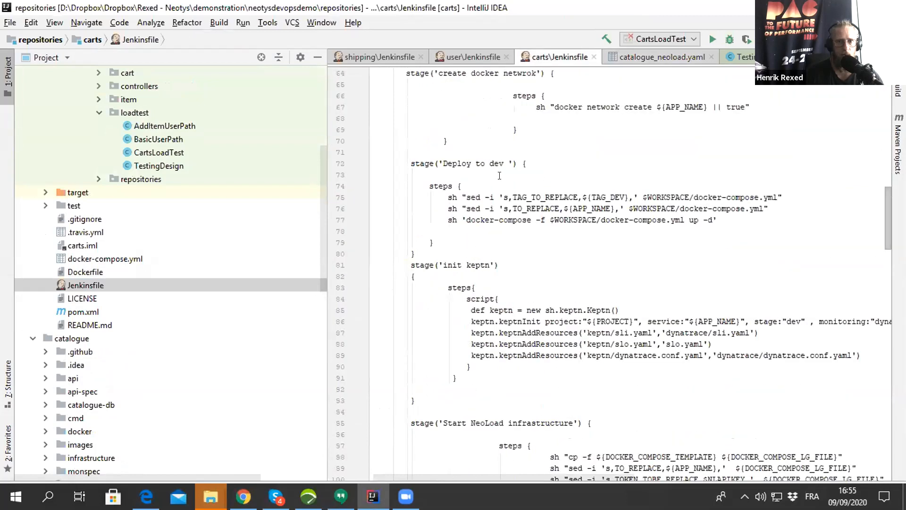
pyautogui.scroll(-1, 515, 281)
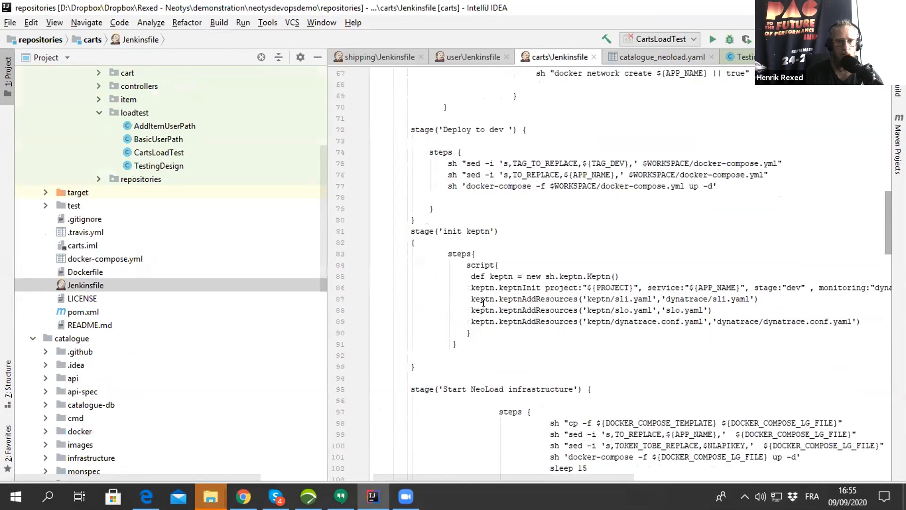
pyautogui.moveTo(409, 231); pyautogui.dragTo(428, 354)
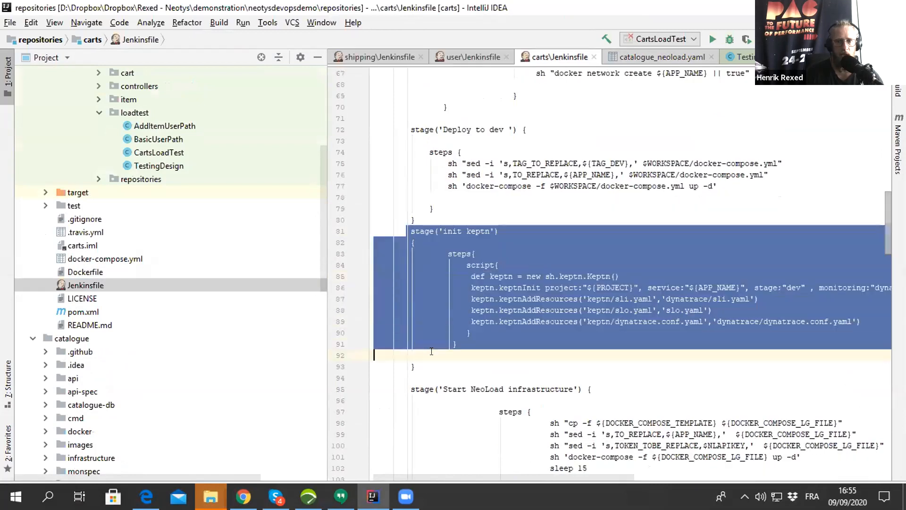
pyautogui.click(557, 334)
# - Highlight the Keptn object definition and the line adding keptn/dynatrace.conf.yaml as a resource in the 'init keptn' stage
pyautogui.keyDown('shift'); pyautogui.click(636, 274); pyautogui.keyUp('shift')
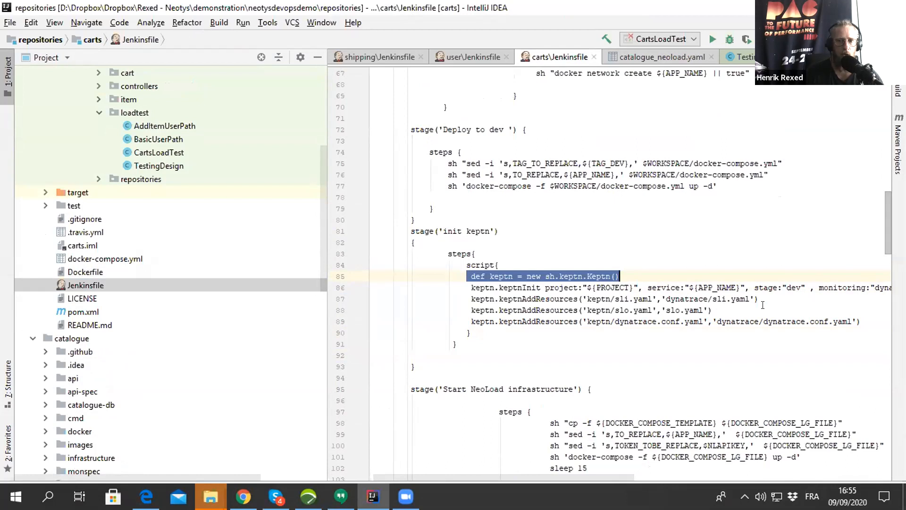
pyautogui.moveTo(465, 321); pyautogui.dragTo(458, 330)
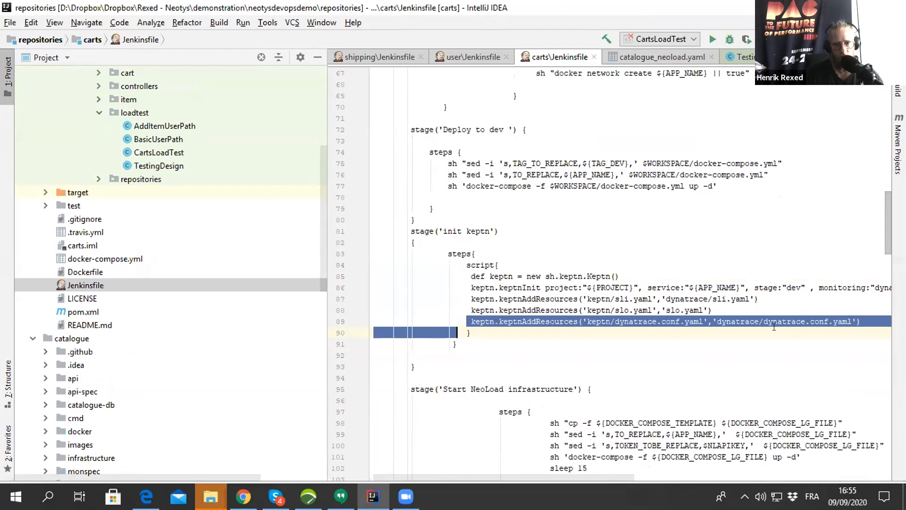
pyautogui.scroll(-3, 775, 327)
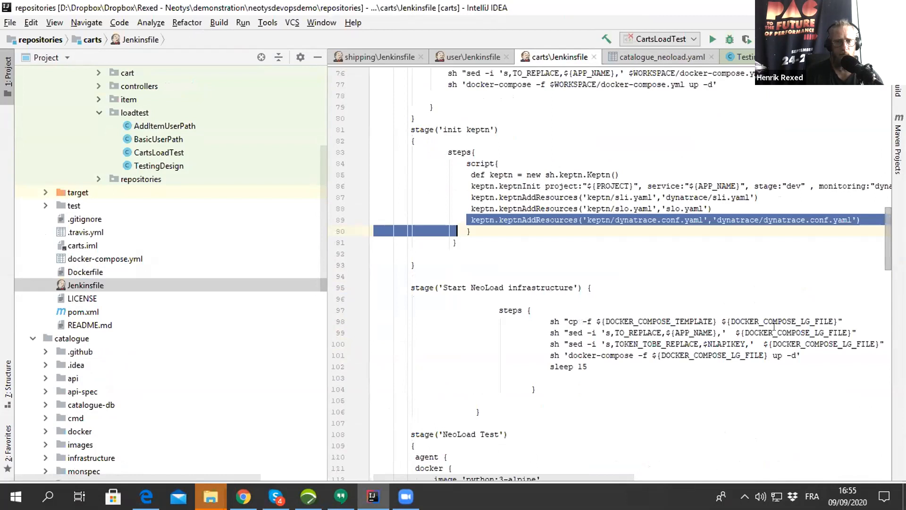
# - Highlight the 'Start NeoLoad infrastructure' stage, and the neoload command in the 'Get NeoLoad CLI' stage of the carts Jenkinsfile
pyautogui.scroll(-1, 774, 326)
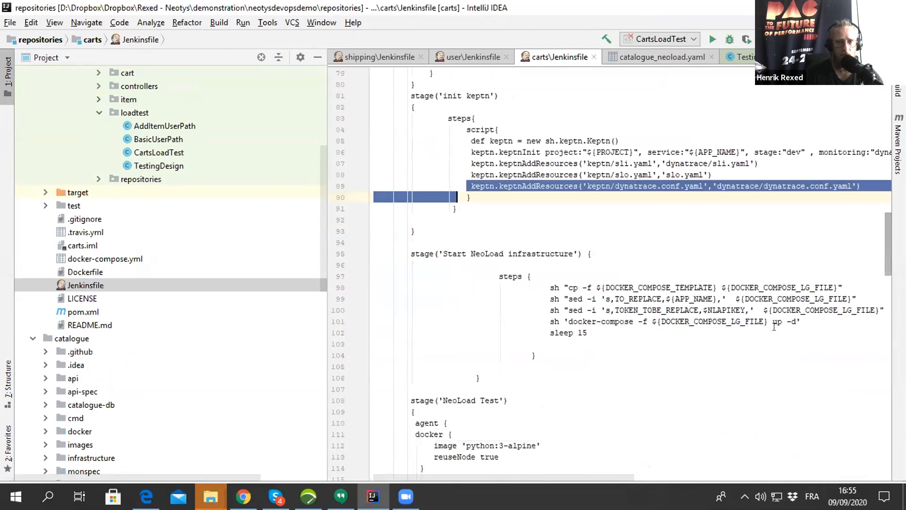
pyautogui.moveTo(409, 254); pyautogui.dragTo(454, 389)
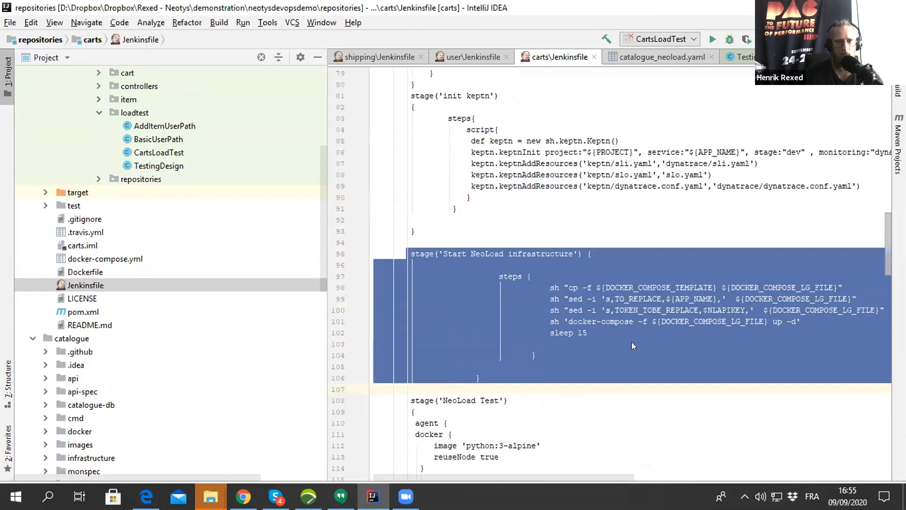
pyautogui.scroll(-5, 632, 342)
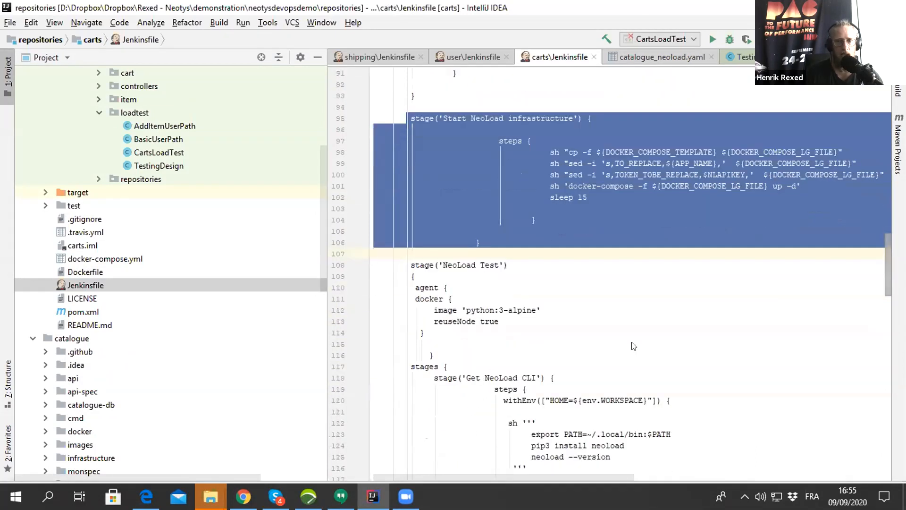
pyautogui.scroll(-3, 563, 336)
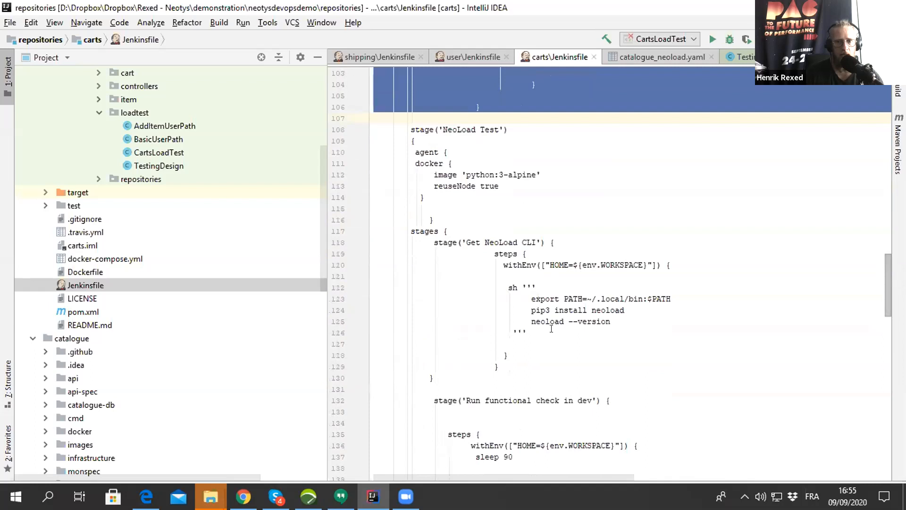
pyautogui.click(528, 316)
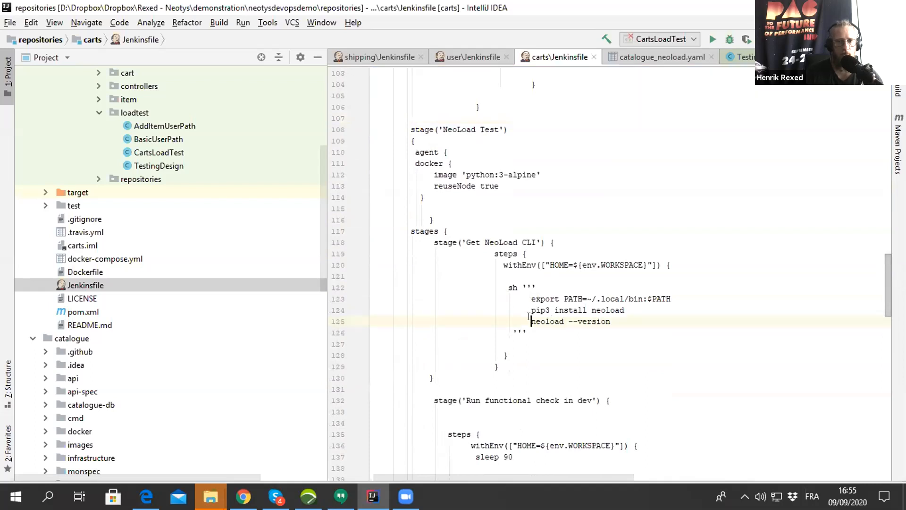
pyautogui.moveTo(526, 318); pyautogui.dragTo(561, 321)
# - Highlight the 'Run Test' stage name and its keptn.markEvaluationStartTime() call in the carts Jenkinsfile
pyautogui.scroll(-2, 557, 321)
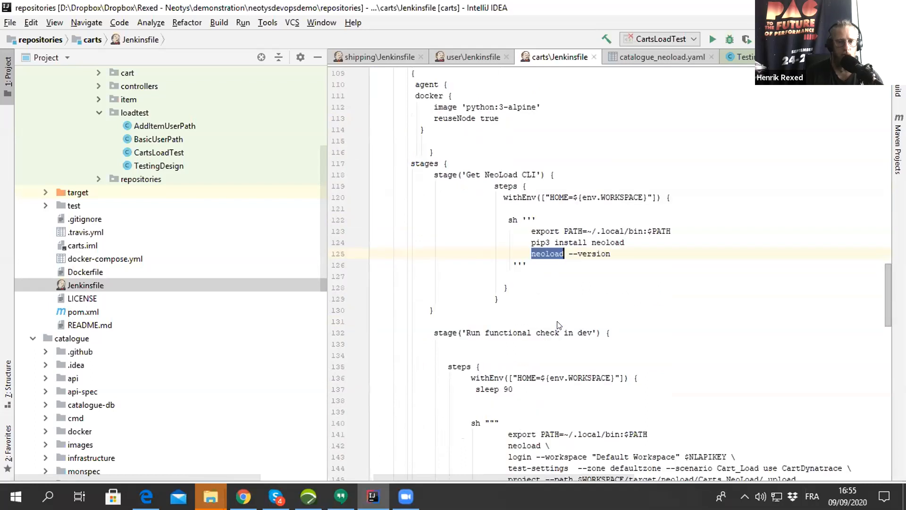
pyautogui.scroll(-5, 558, 325)
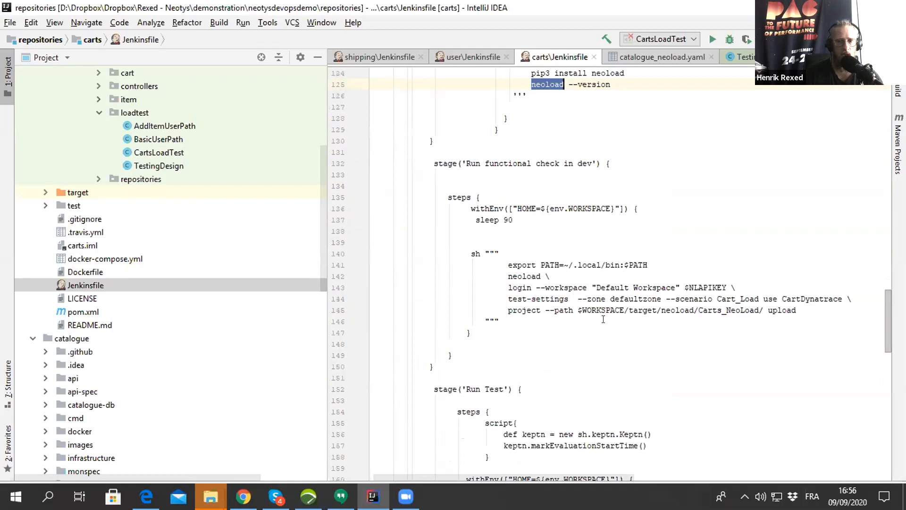
pyautogui.scroll(-4, 603, 320)
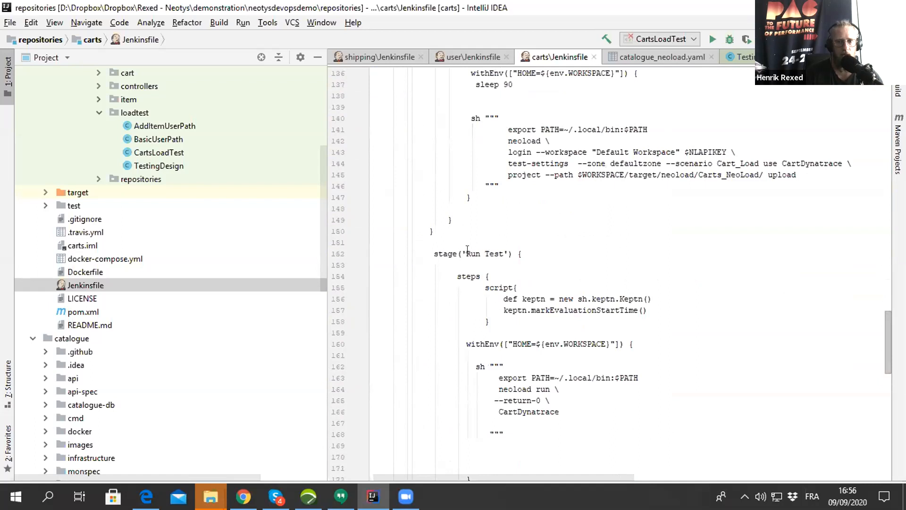
pyautogui.moveTo(451, 254); pyautogui.dragTo(508, 254)
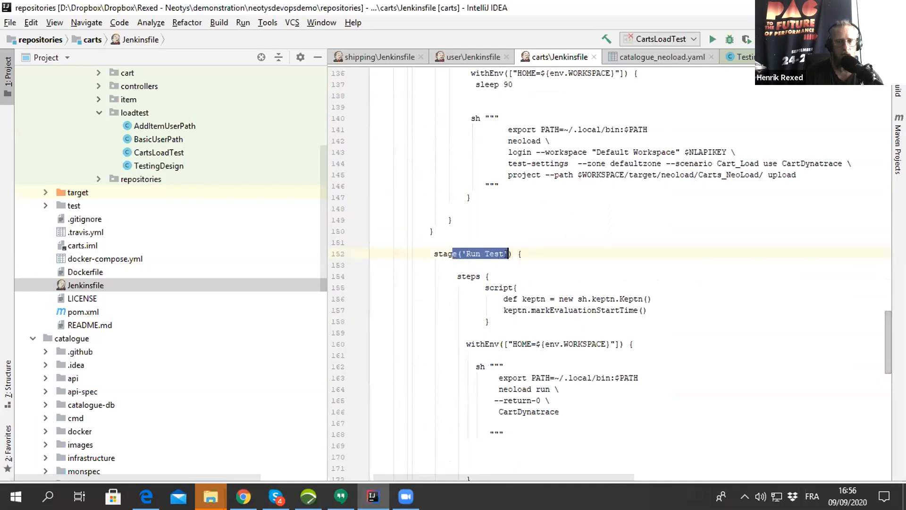
pyautogui.moveTo(503, 312); pyautogui.dragTo(654, 312)
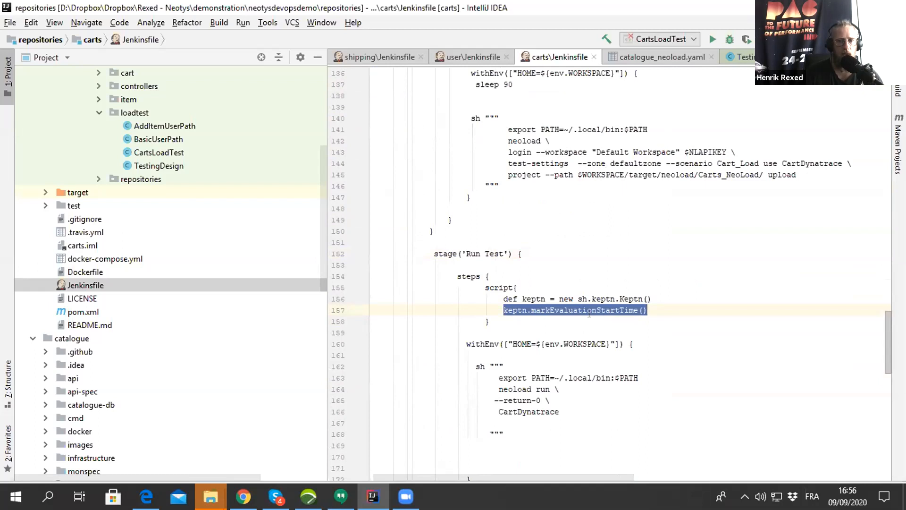
# - Highlight the 'Evaluate Quality Gate' stage name and its line calling keptn.sendStartEvaluationEvent
pyautogui.scroll(-6, 589, 314)
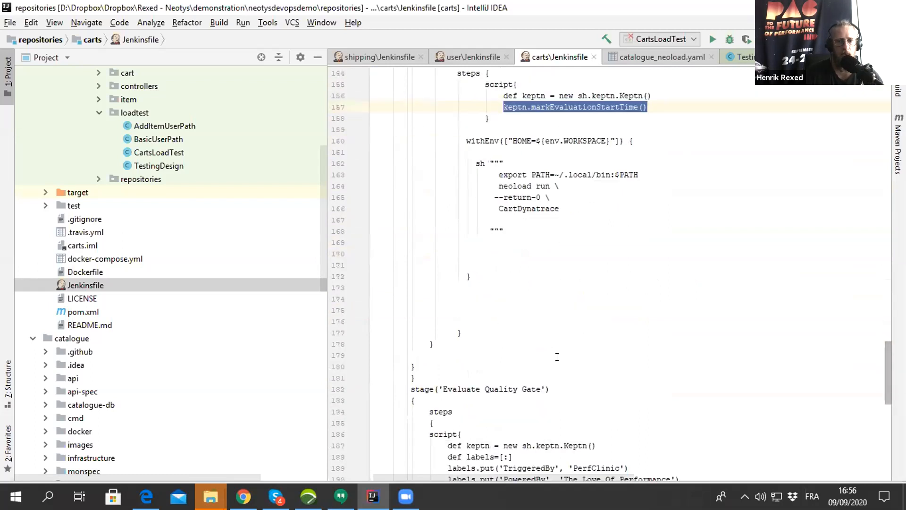
pyautogui.scroll(-2, 557, 356)
pyautogui.moveTo(439, 322); pyautogui.dragTo(551, 322)
pyautogui.scroll(-3, 450, 334)
pyautogui.moveTo(445, 319); pyautogui.dragTo(446, 327)
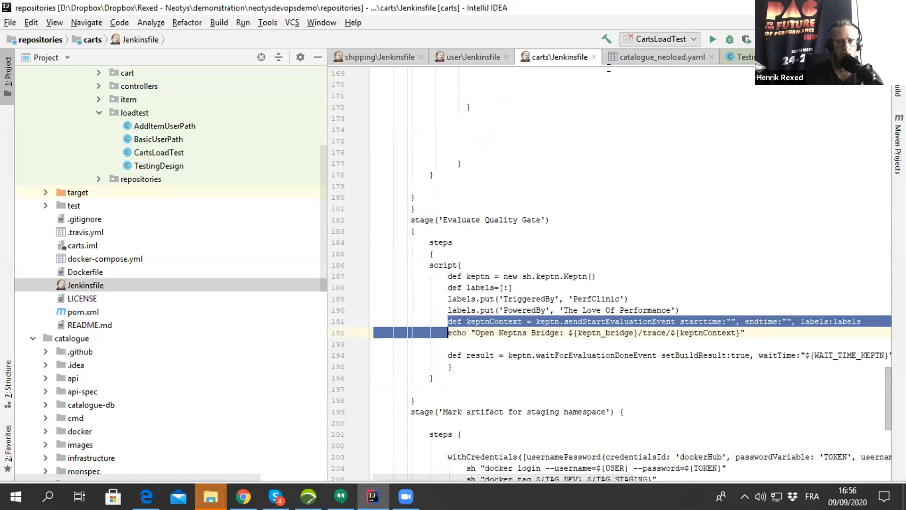
# - Highlight the keptn.waitForEvaluationDoneEvent line and its result variable in the 'Evaluate Quality Gate' stage
pyautogui.tripleClick(575, 355)
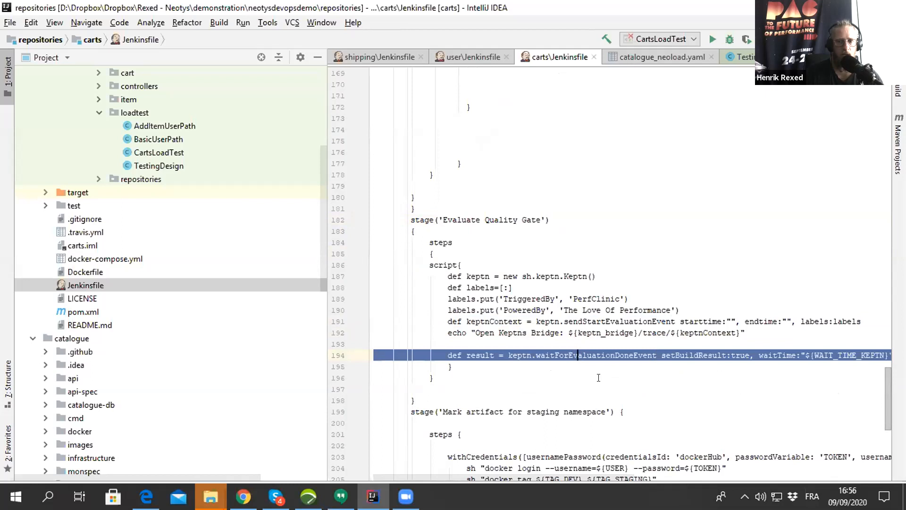
pyautogui.click(469, 355)
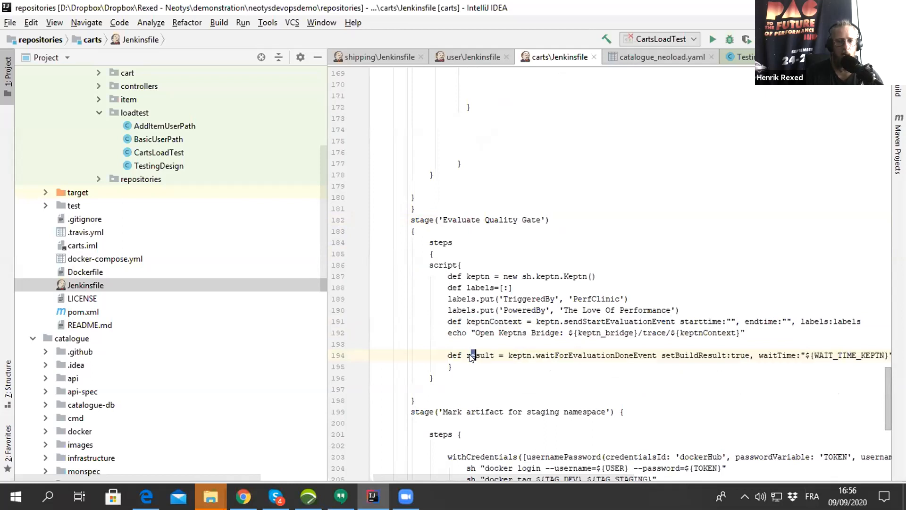
pyautogui.moveTo(466, 352); pyautogui.dragTo(493, 351)
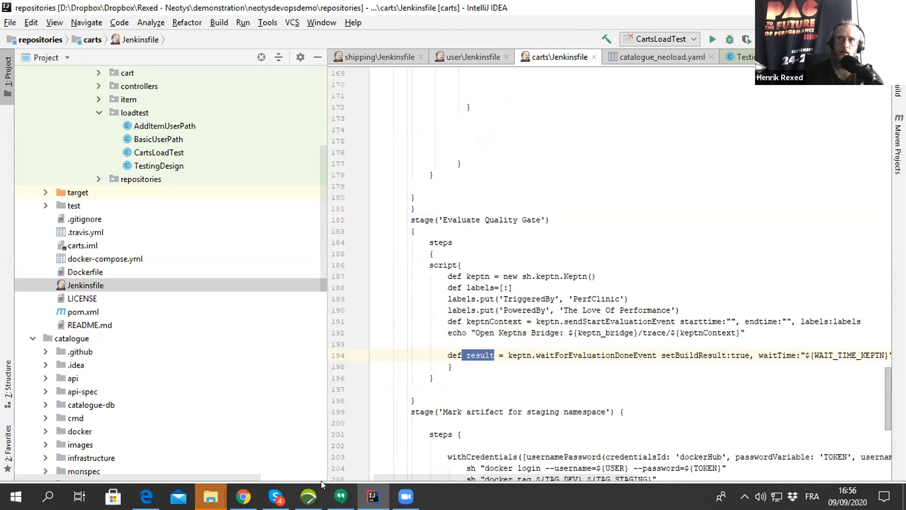
# - Switch to Chrome and view the Stage View of the carts master branch in Jenkins
pyautogui.moveTo(243, 497)
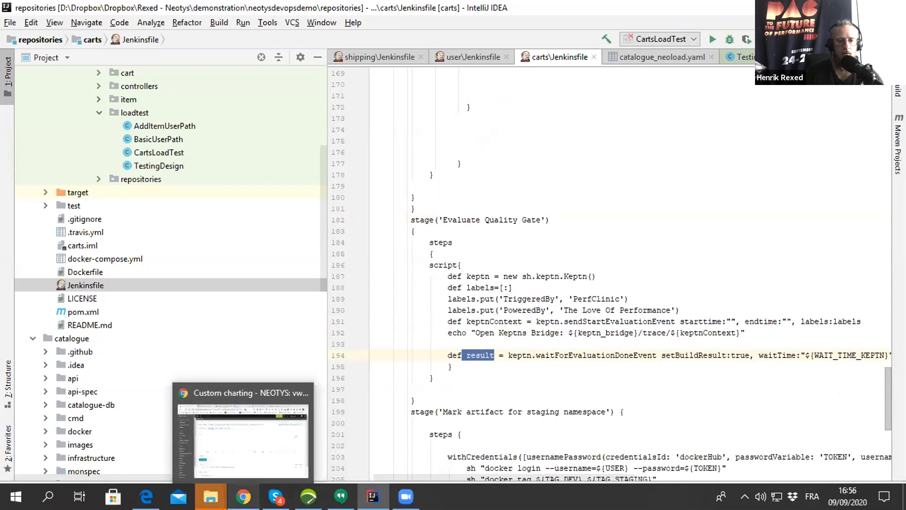
pyautogui.click(243, 439)
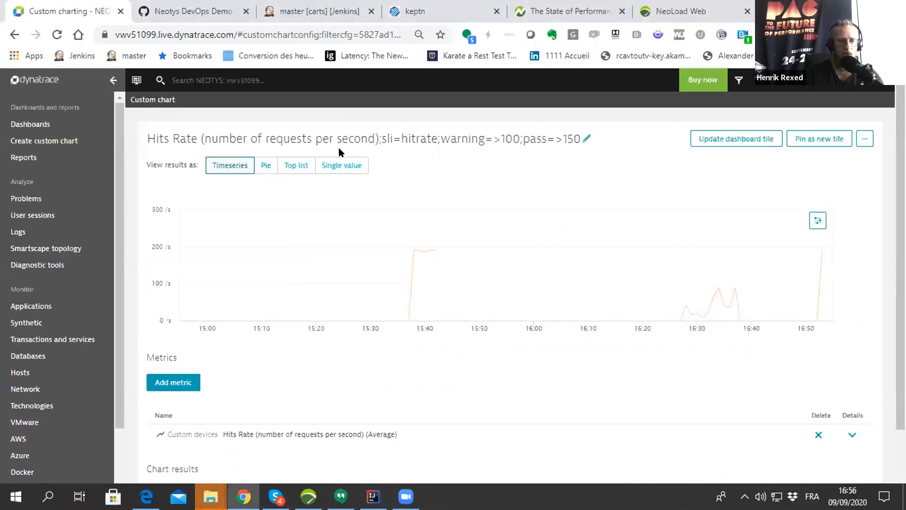
pyautogui.click(284, 10)
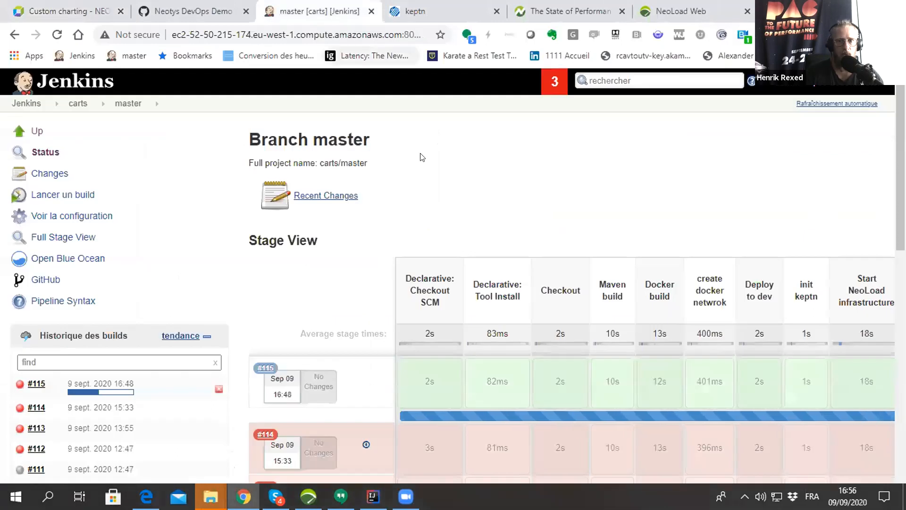
# - Go to the NeoLoad Web home page and open running test #18 of the Carts_NeoLoad project
pyautogui.click(675, 9)
pyautogui.click(52, 168)
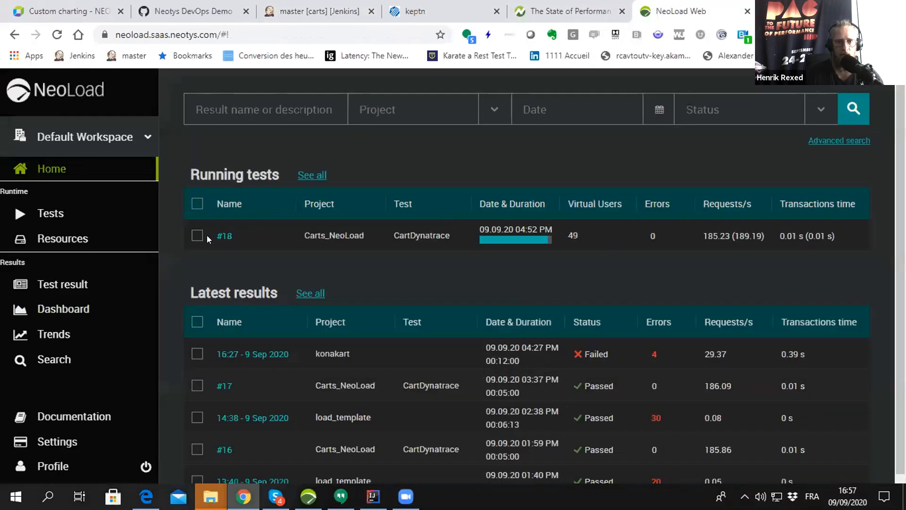
pyautogui.click(221, 236)
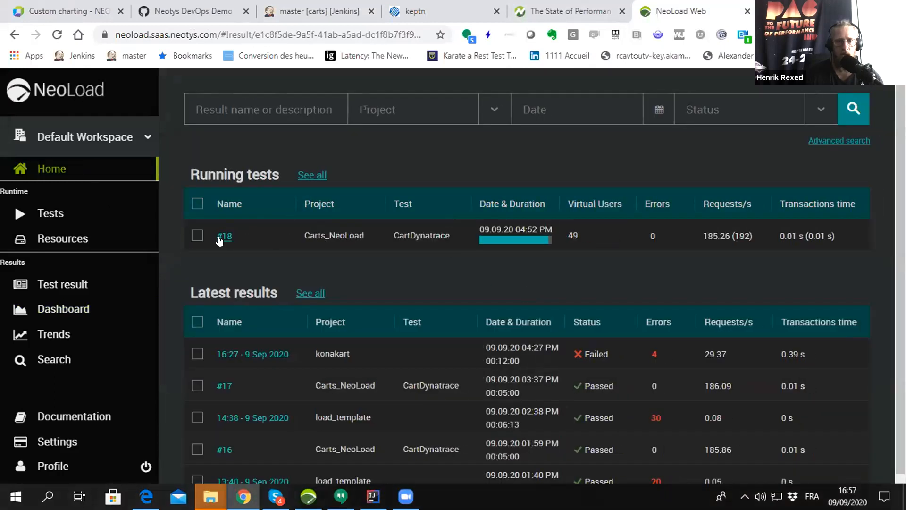
# - Return to Dynatrace and open the KQG;project=sockshop;service=carts;stage=dev dashboard from the dashboards overview
pyautogui.click(76, 12)
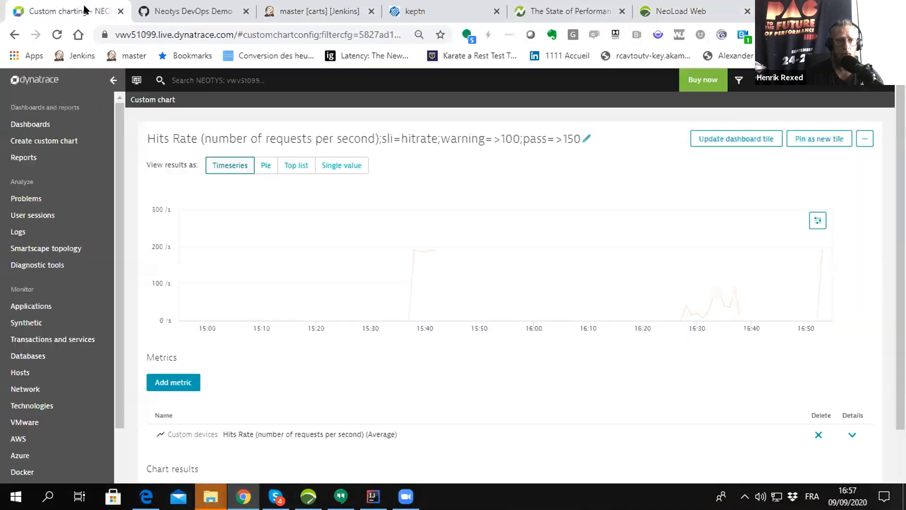
pyautogui.click(42, 124)
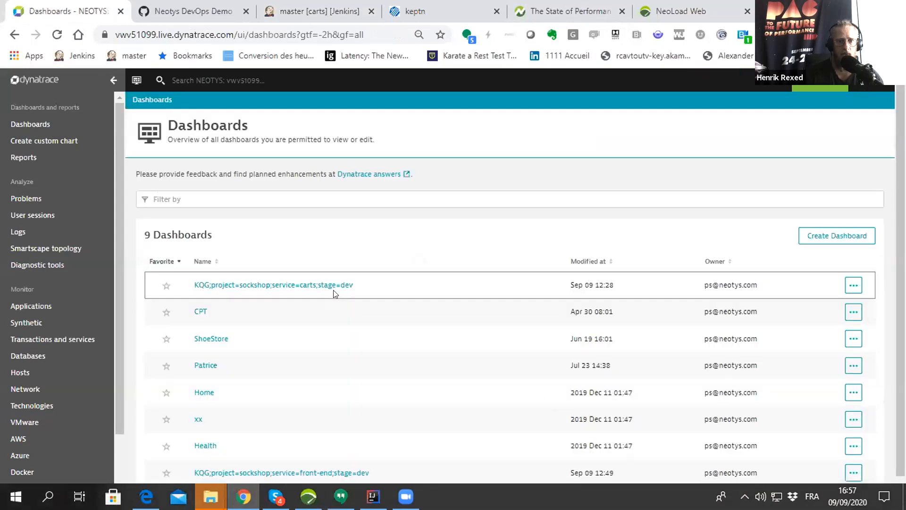
pyautogui.click(328, 285)
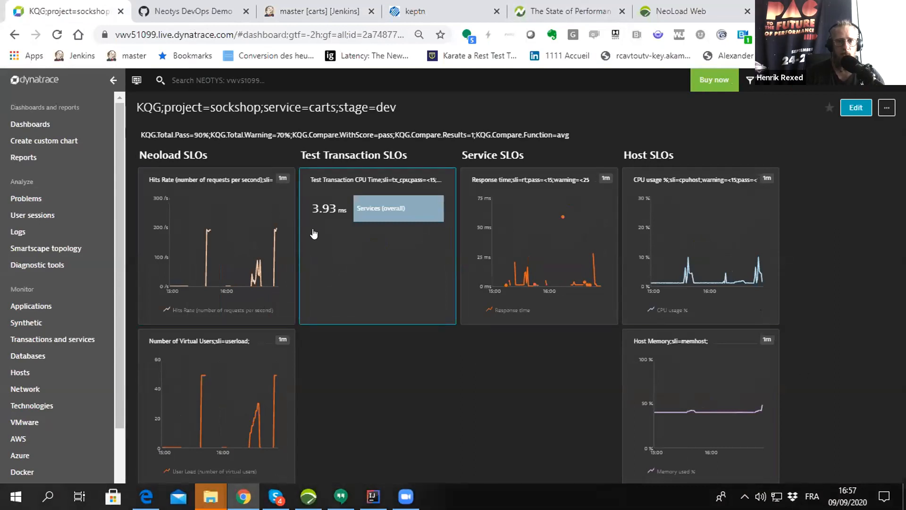
# - Switch to the Keptn bridge, open the master:114 evaluation of the carts service and examine its heatmap
pyautogui.click(396, 15)
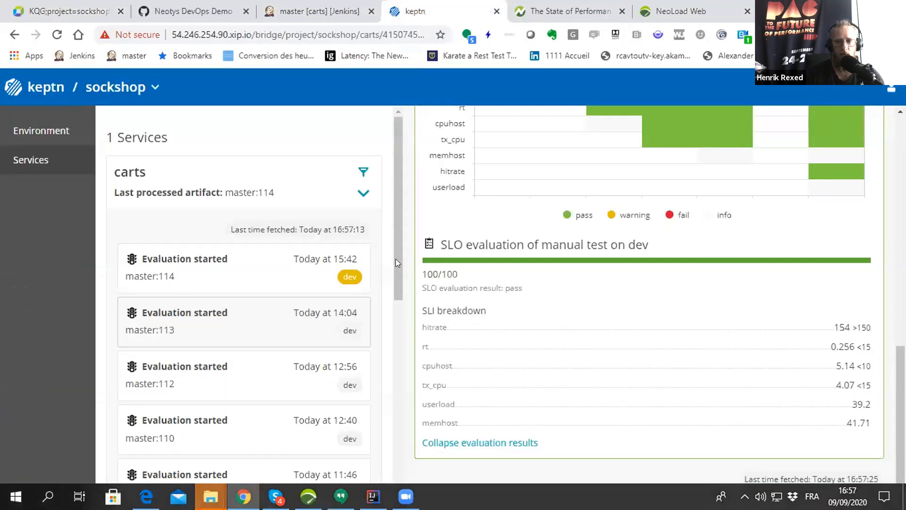
pyautogui.click(277, 274)
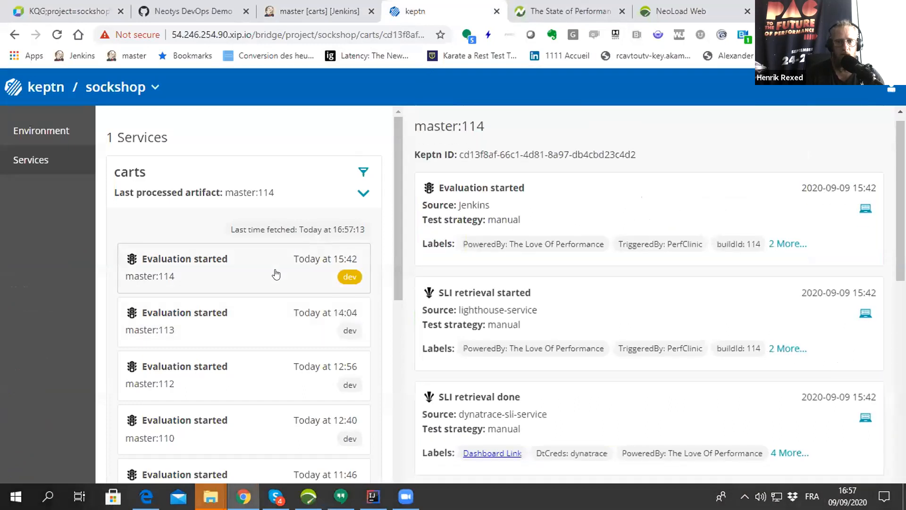
pyautogui.scroll(-8, 634, 354)
pyautogui.scroll(-3, 658, 348)
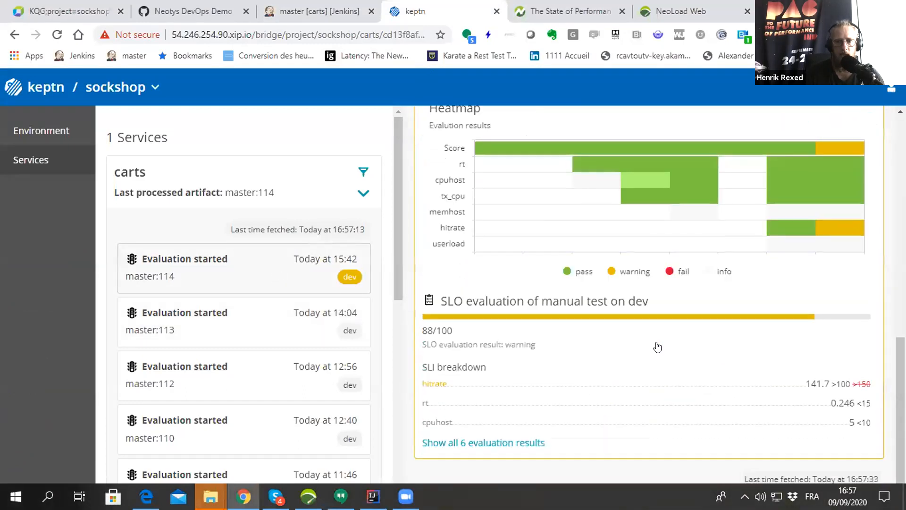
pyautogui.scroll(8, 657, 347)
pyautogui.scroll(-4, 656, 354)
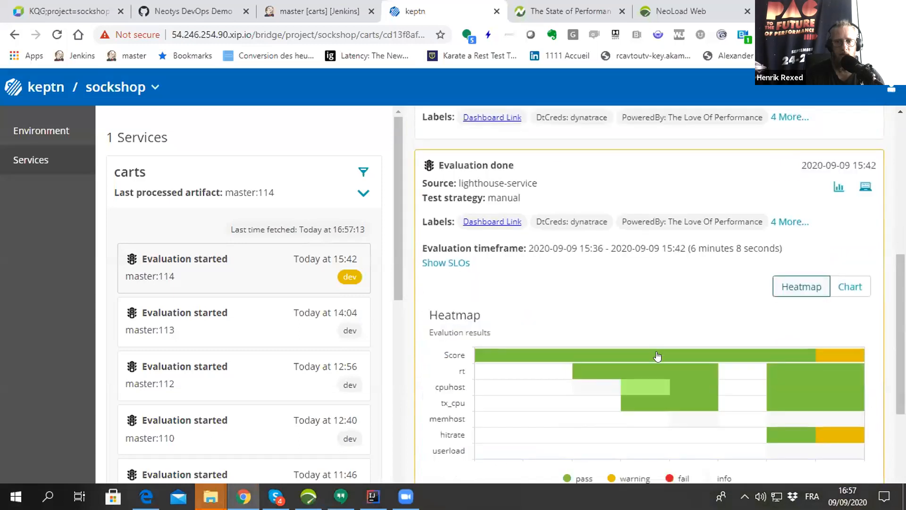
pyautogui.scroll(-3, 653, 388)
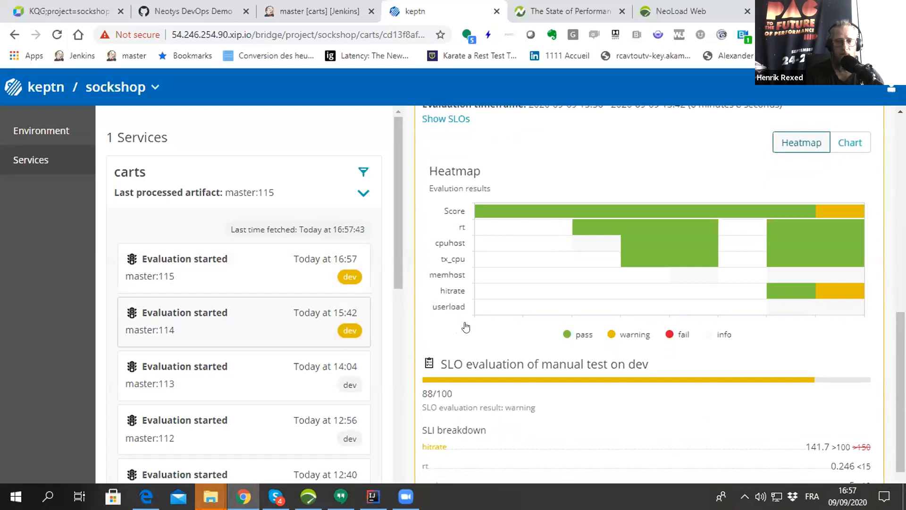
# - Examine the hitrate value in the SLI breakdown of the master:114 evaluation and expand the full list of evaluation results
pyautogui.scroll(-1, 465, 326)
pyautogui.scroll(-1, 467, 359)
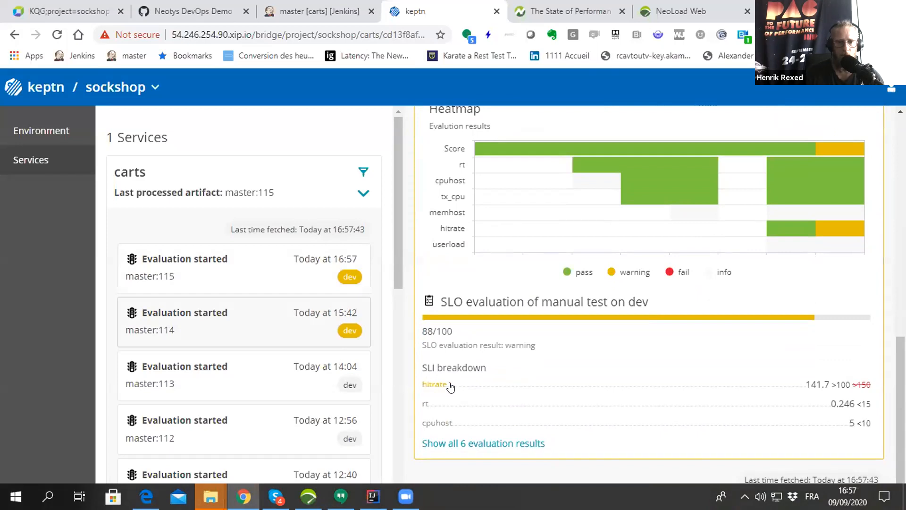
pyautogui.moveTo(824, 386)
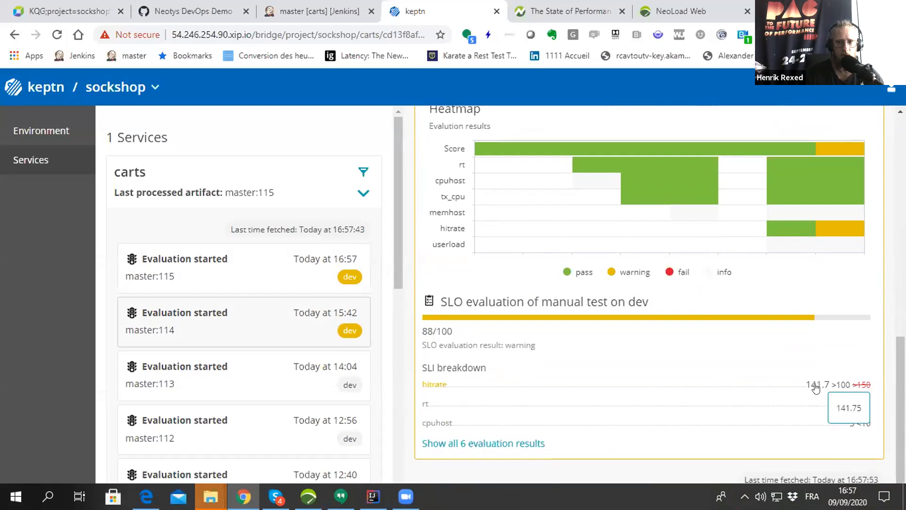
pyautogui.click(506, 444)
pyautogui.scroll(5, 540, 381)
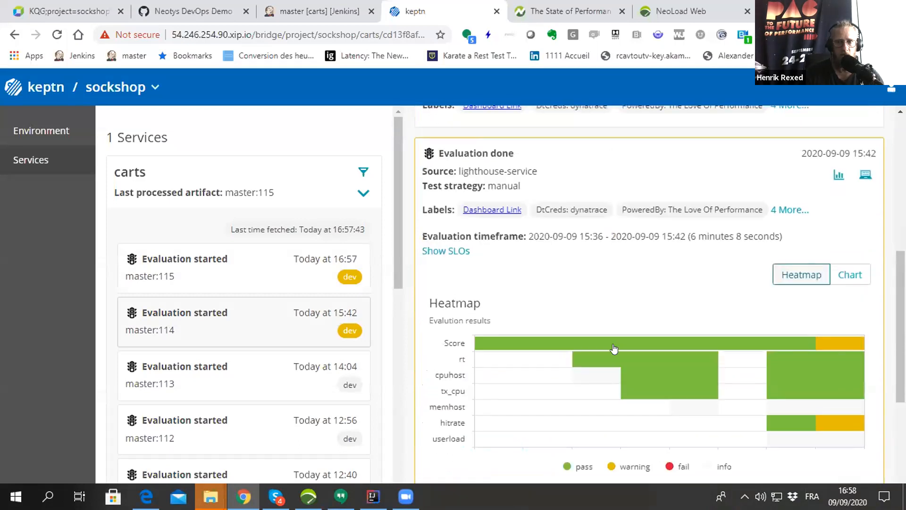
# - Show the master:114 evaluation results as a chart and add the memhost series to it
pyautogui.scroll(-1, 822, 360)
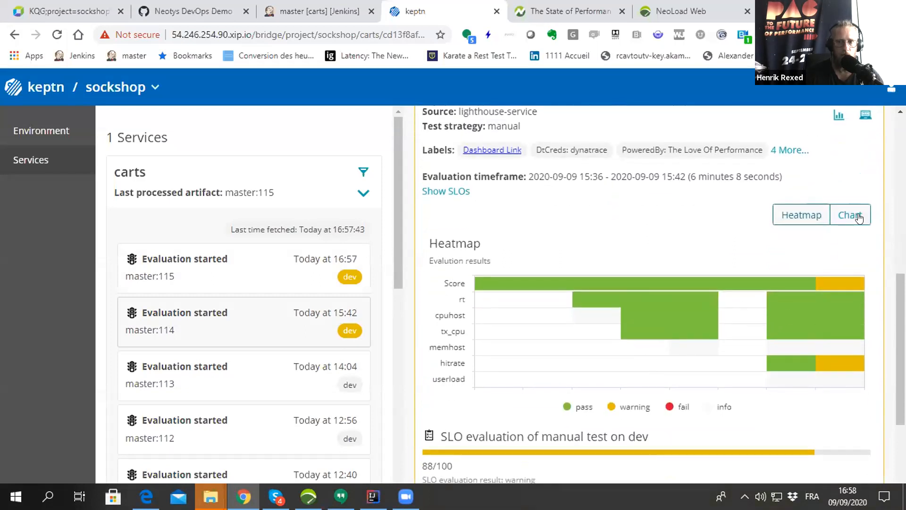
pyautogui.click(850, 215)
pyautogui.scroll(-4, 737, 340)
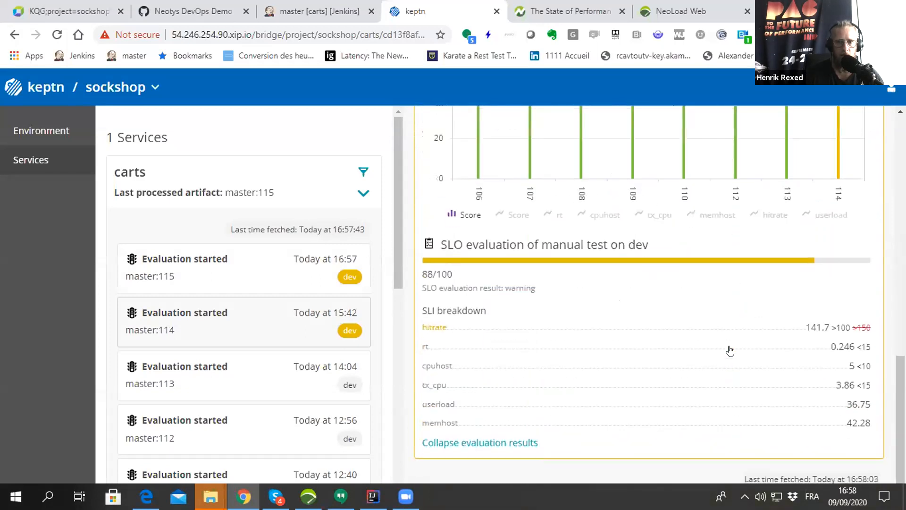
pyautogui.scroll(1, 581, 334)
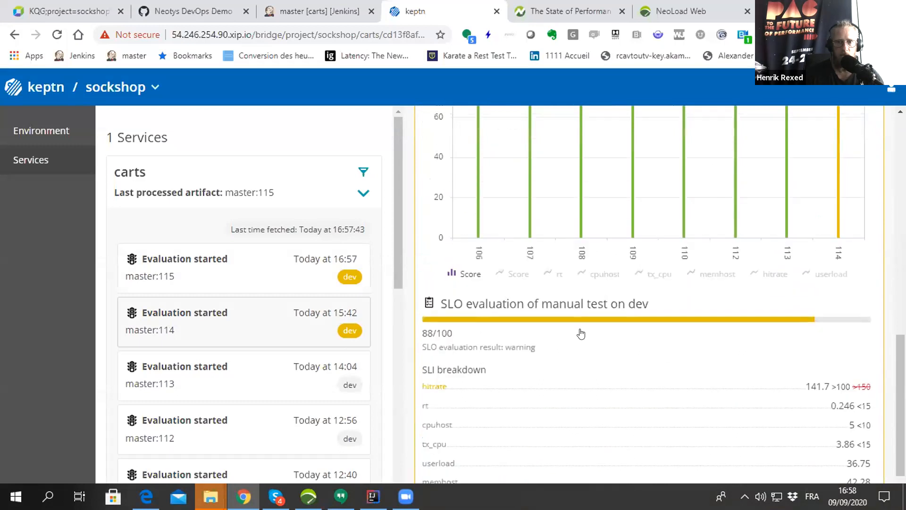
pyautogui.click(704, 275)
pyautogui.scroll(1, 700, 323)
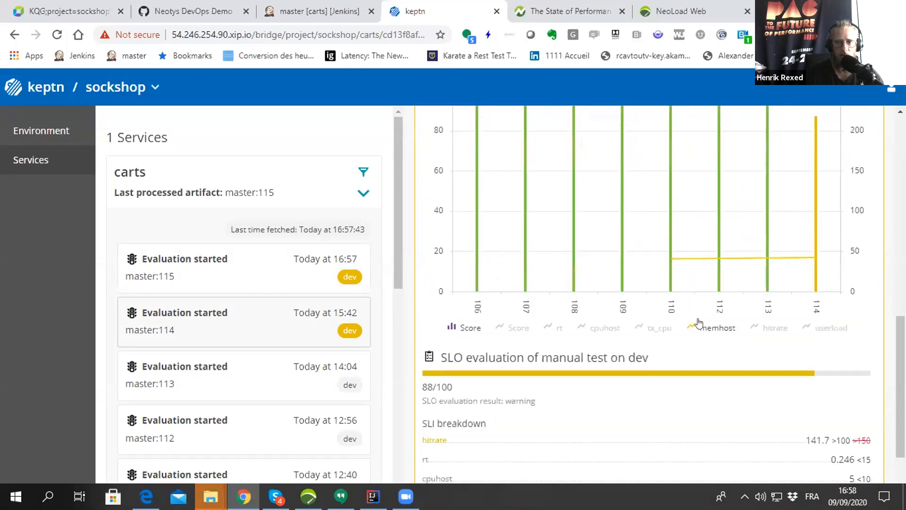
# - Open the master:115 evaluation of the carts service and examine its heatmap and SLI breakdown
pyautogui.scroll(2, 700, 323)
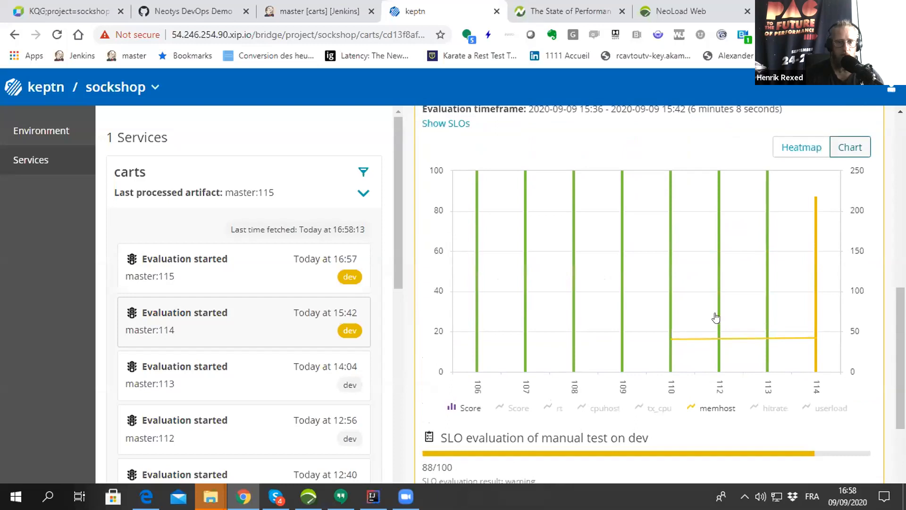
pyautogui.click(289, 283)
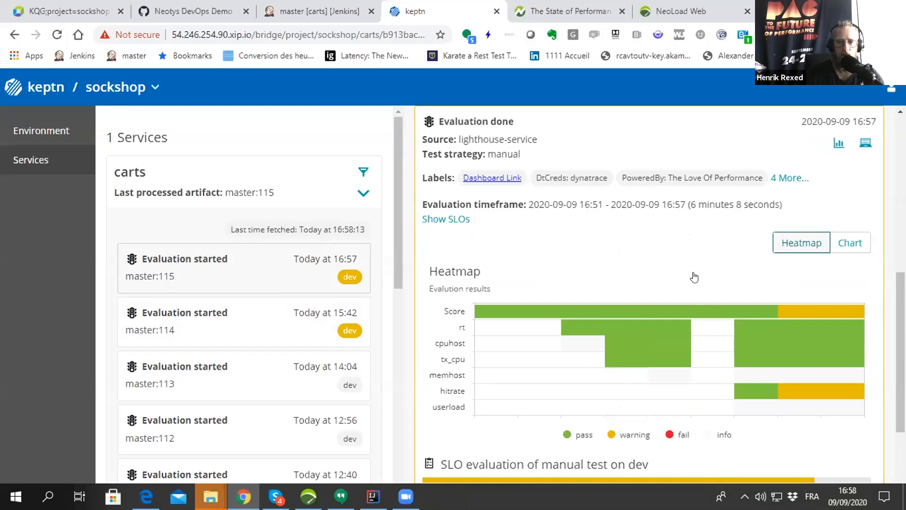
pyautogui.scroll(-3, 694, 277)
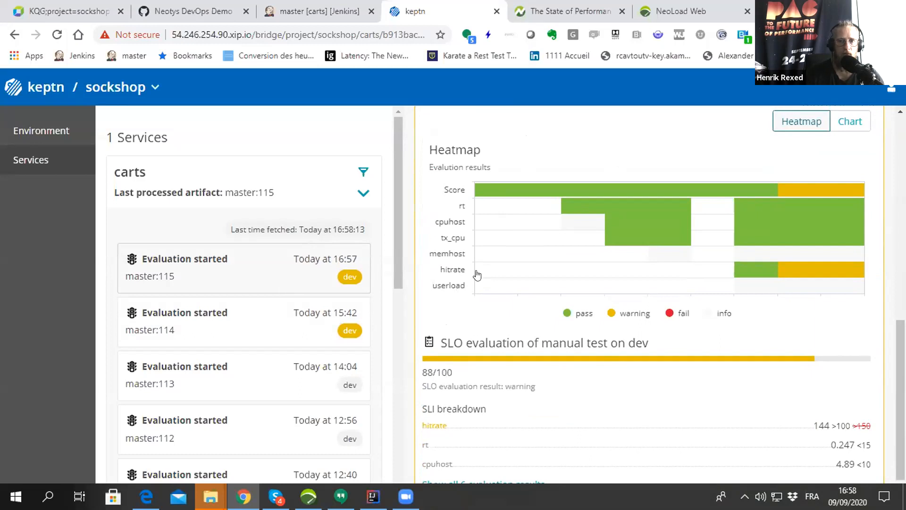
# - Switch to Jenkins and review the pipeline stages of the carts master branch
pyautogui.click(318, 11)
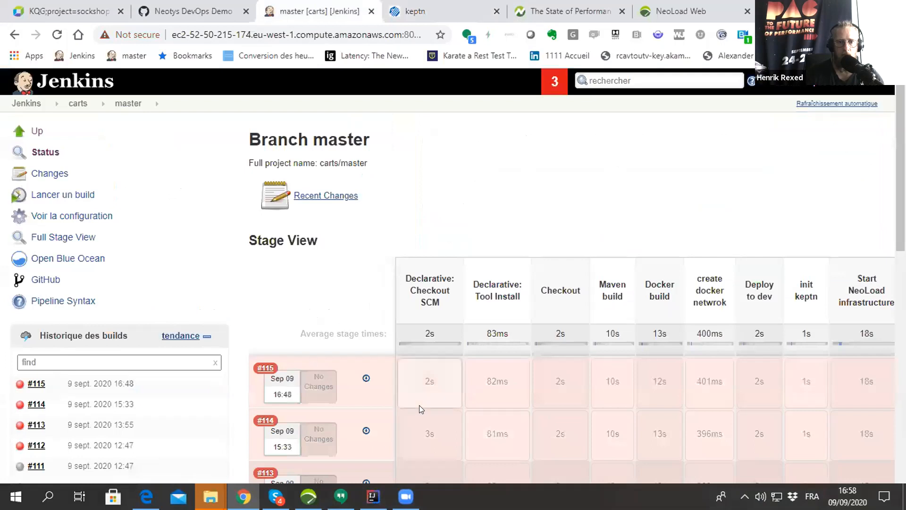
pyautogui.moveTo(671, 405)
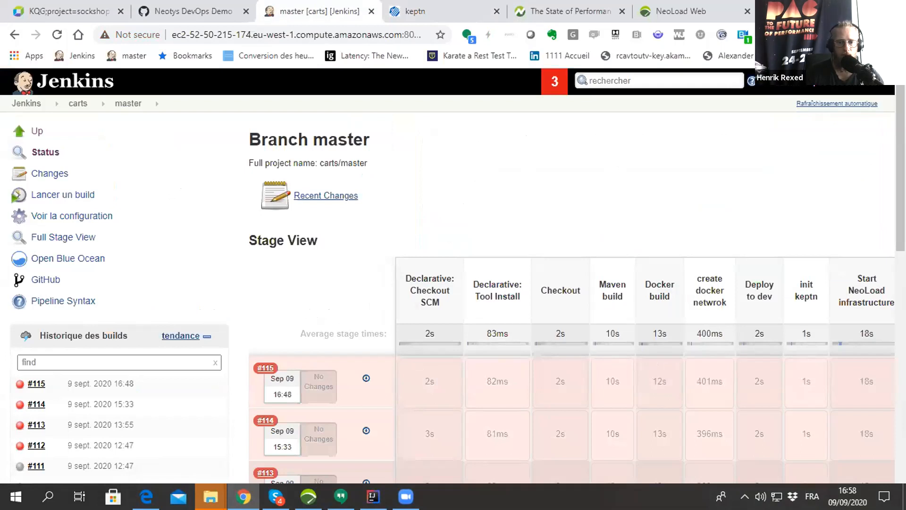
pyautogui.moveTo(406, 496)
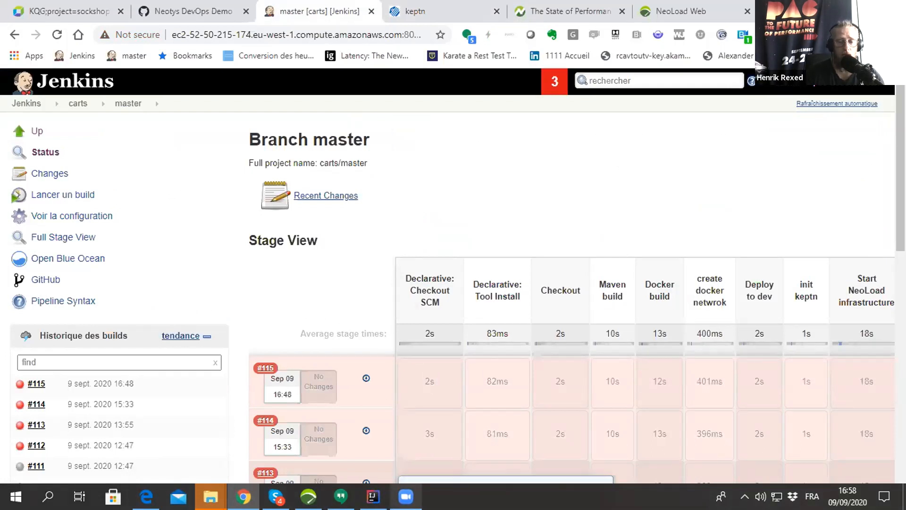